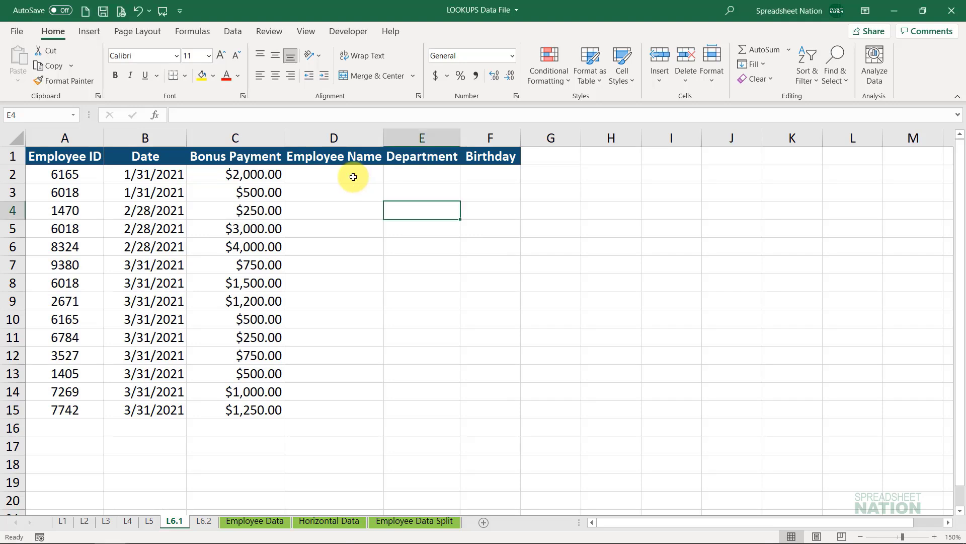
# - Enter =VLOOKUP(A2,'Employee Data'!$A:$D,2,FALSE) in D2 to look up the first row's employee name
pyautogui.click(353, 176)
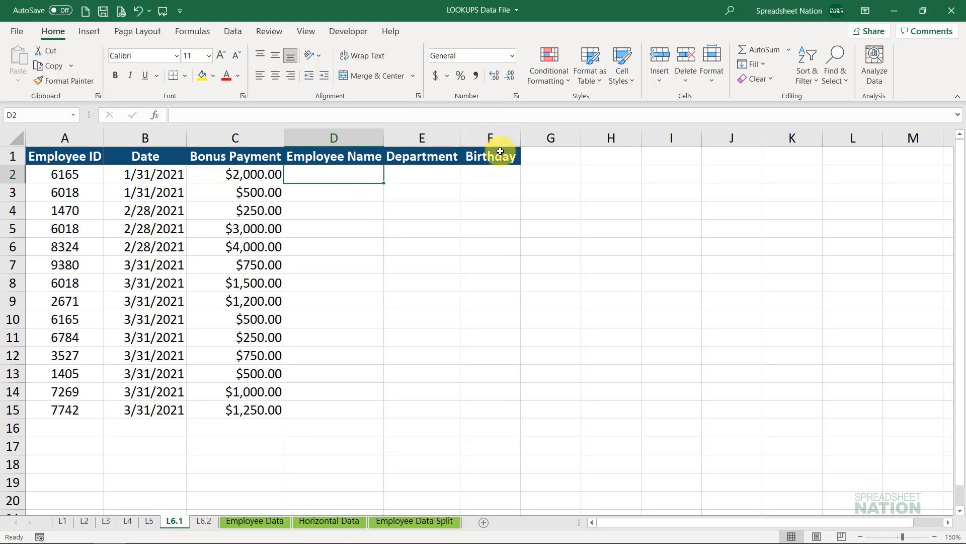
pyautogui.write('=vlookup')
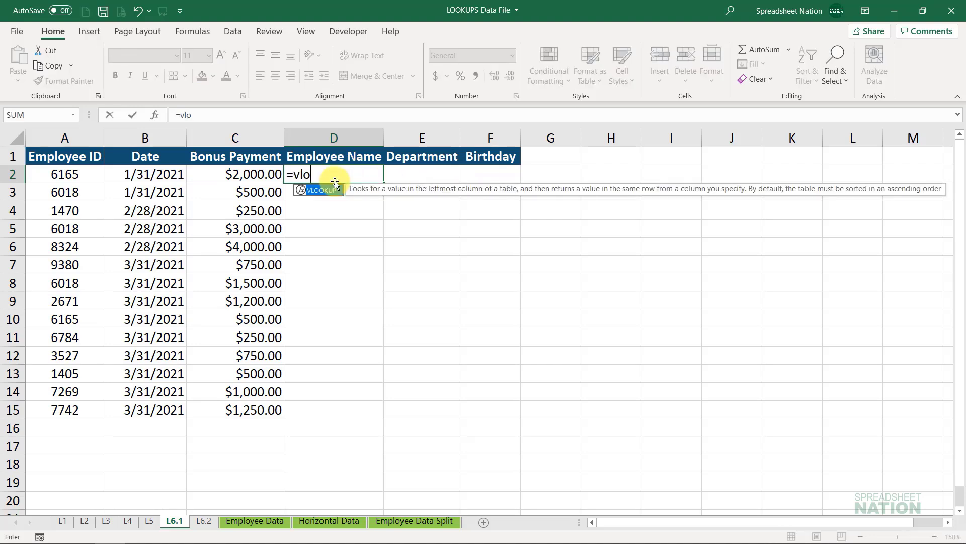
pyautogui.press('Tab')
pyautogui.press('Left')
pyautogui.press('Left')
pyautogui.press('Left')
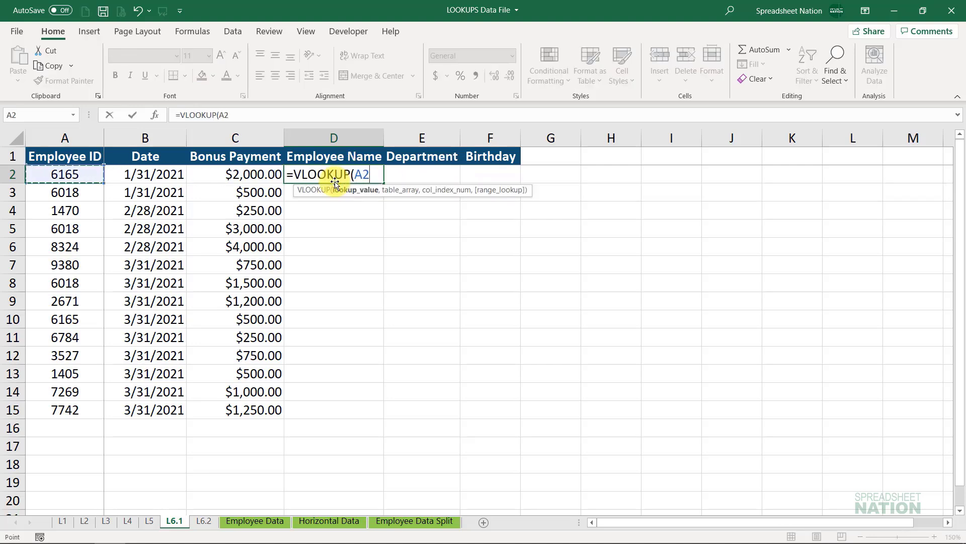
pyautogui.write(',')
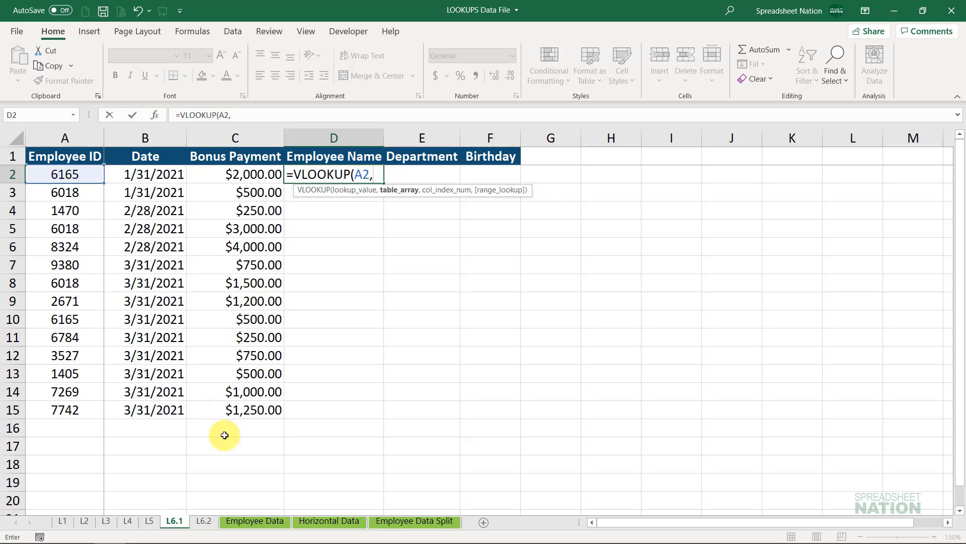
pyautogui.click(241, 520)
pyautogui.moveTo(52, 137); pyautogui.dragTo(329, 118)
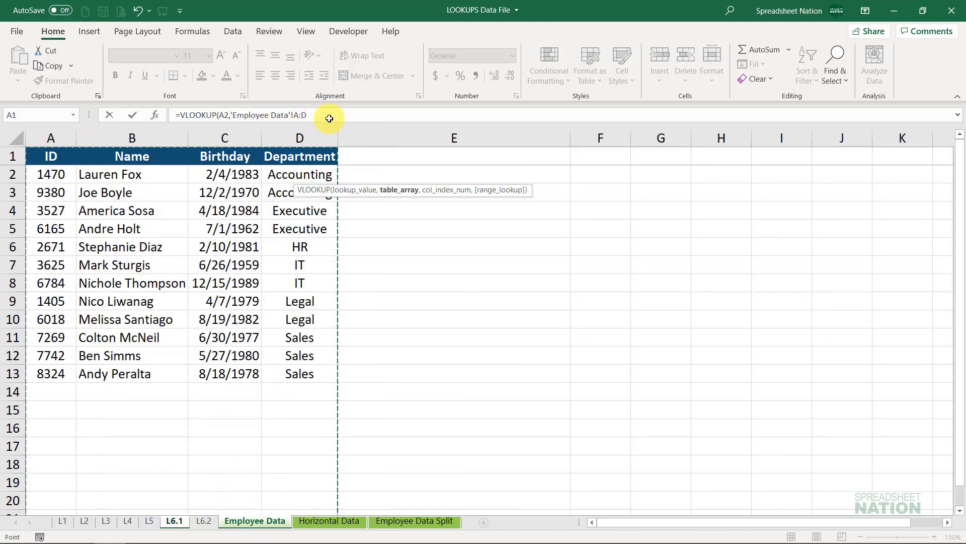
pyautogui.press('F4')
pyautogui.write(',')
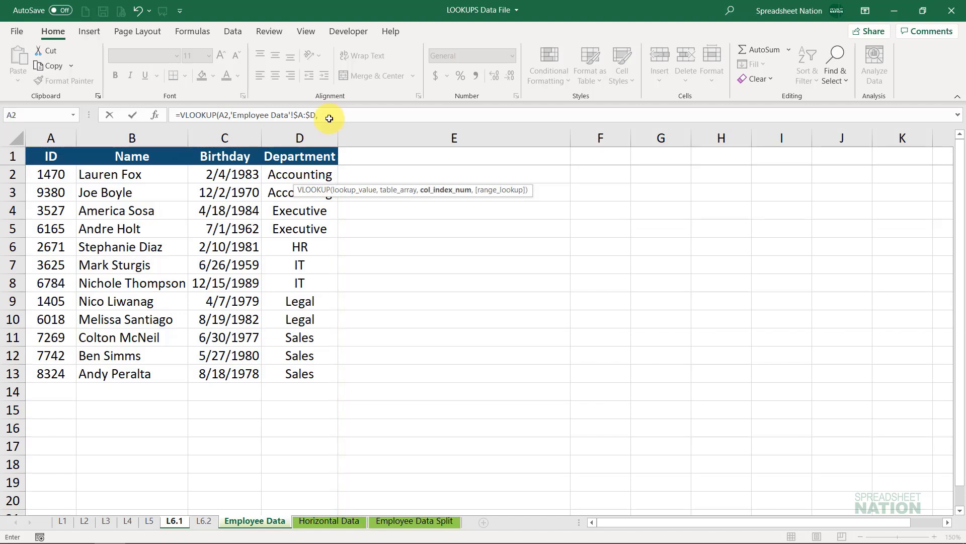
pyautogui.write('2,fals')
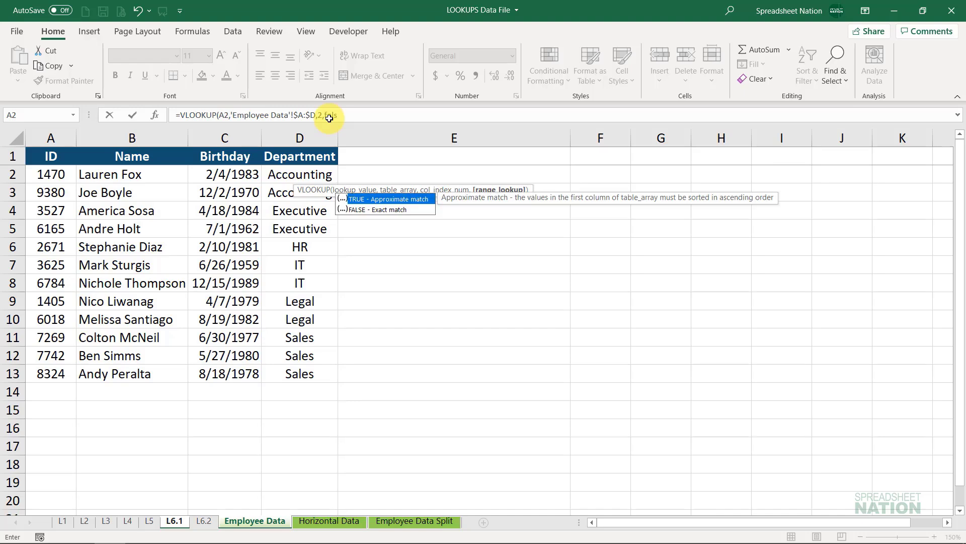
pyautogui.write('0')
pyautogui.press('Return')
# - Lock the lookup value's column in the D2 formula by changing the reference to $A2
pyautogui.press('Up')
pyautogui.press('F2')
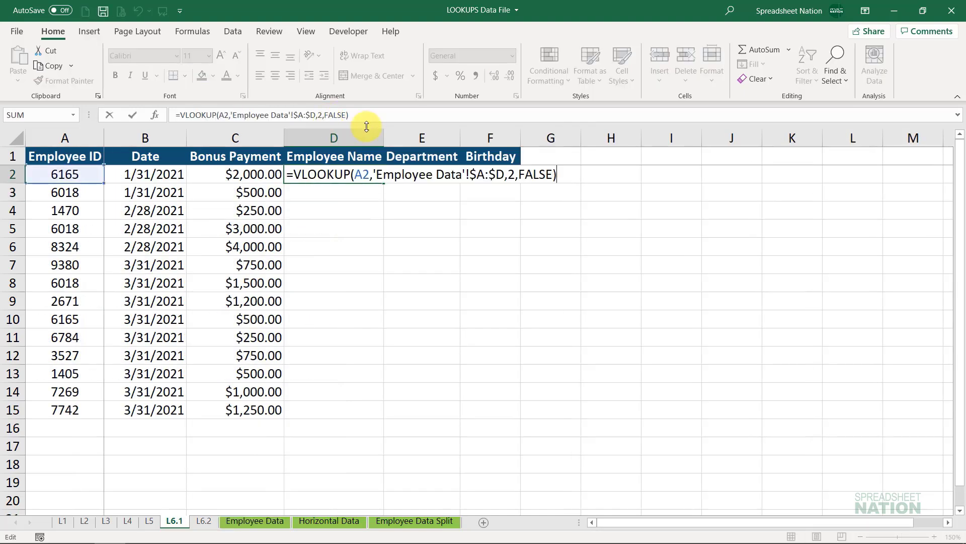
pyautogui.click(358, 175)
pyautogui.write('$')
pyautogui.press('Return')
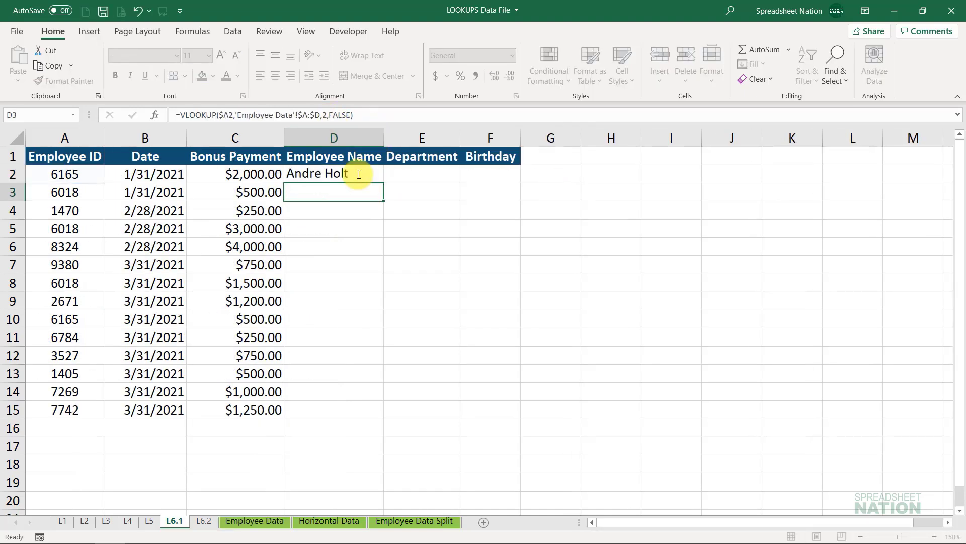
# - Copy the D2 formula across to E2:F2 and set the Department formula's column index to 4
pyautogui.press('Up')
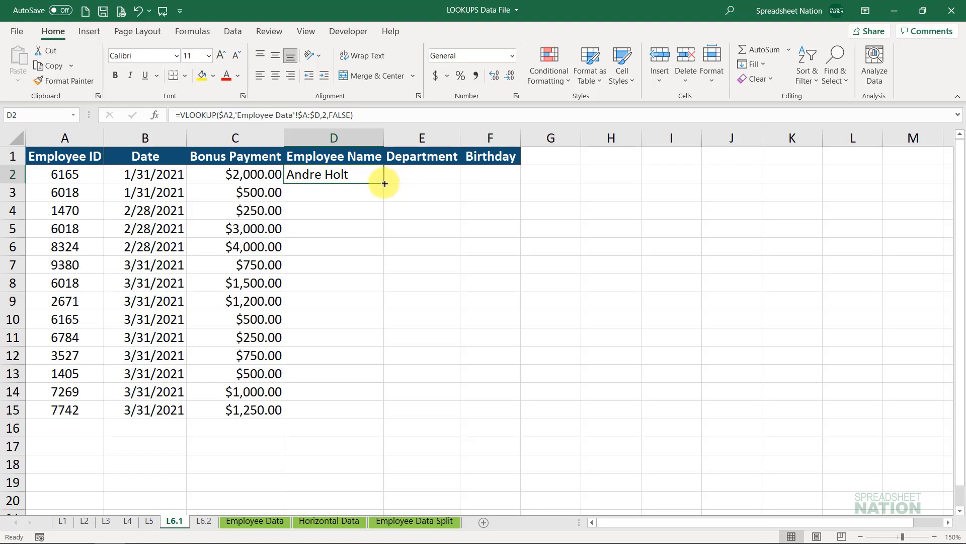
pyautogui.moveTo(385, 183); pyautogui.dragTo(500, 177)
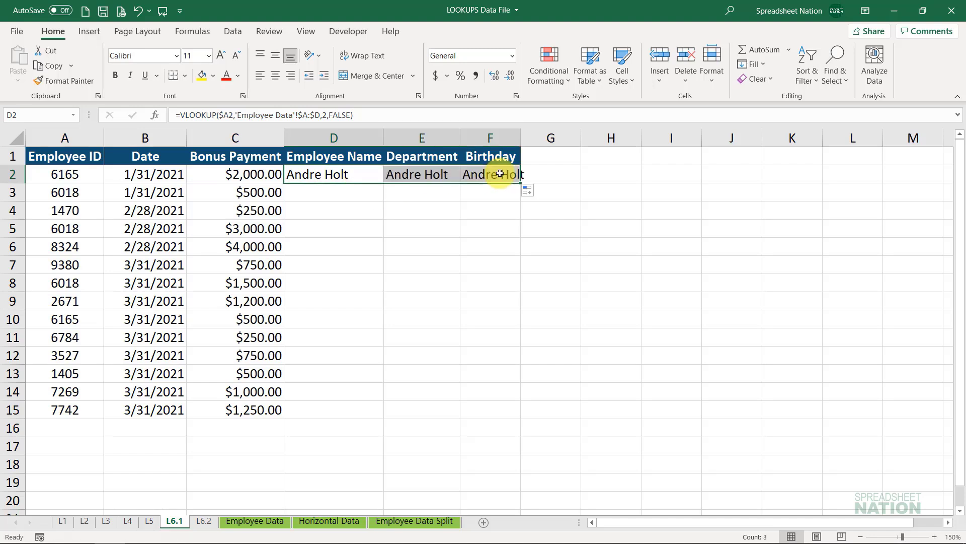
pyautogui.doubleClick(427, 176)
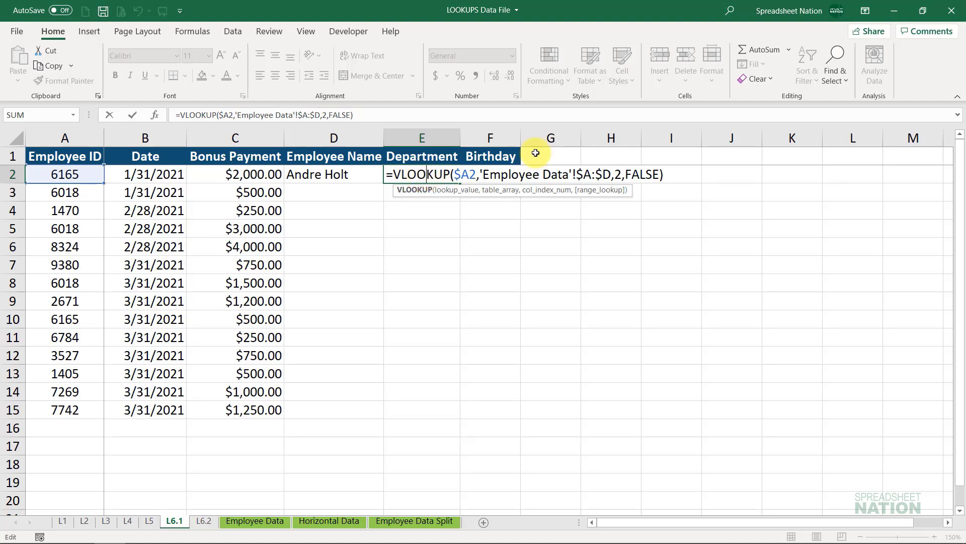
pyautogui.click(621, 174)
pyautogui.press('BackSpace')
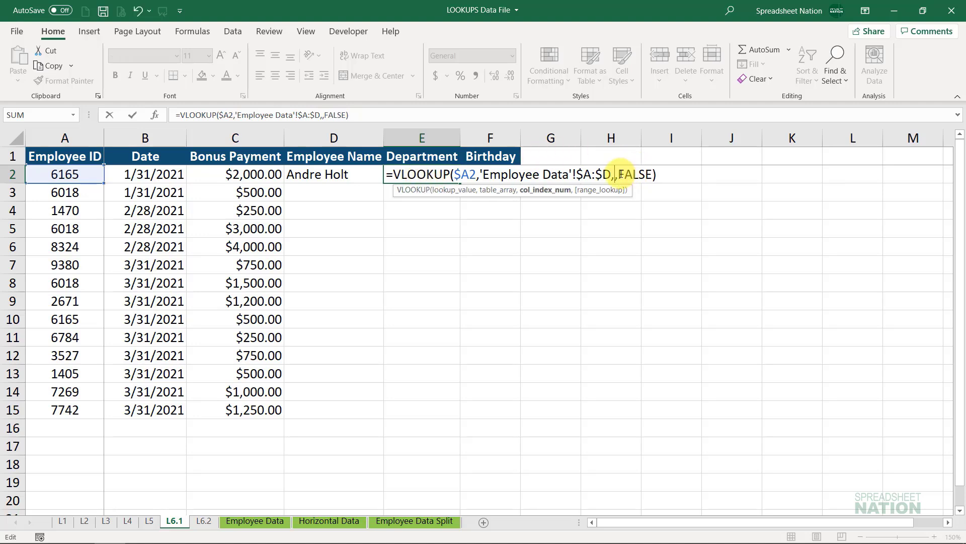
pyautogui.write('3')
pyautogui.press('Return')
# - Set the column index of the Birthday lookup formula in F2 to 3
pyautogui.press('Up')
pyautogui.press('Right')
pyautogui.press('F2')
pyautogui.press('Left')
pyautogui.press('Left')
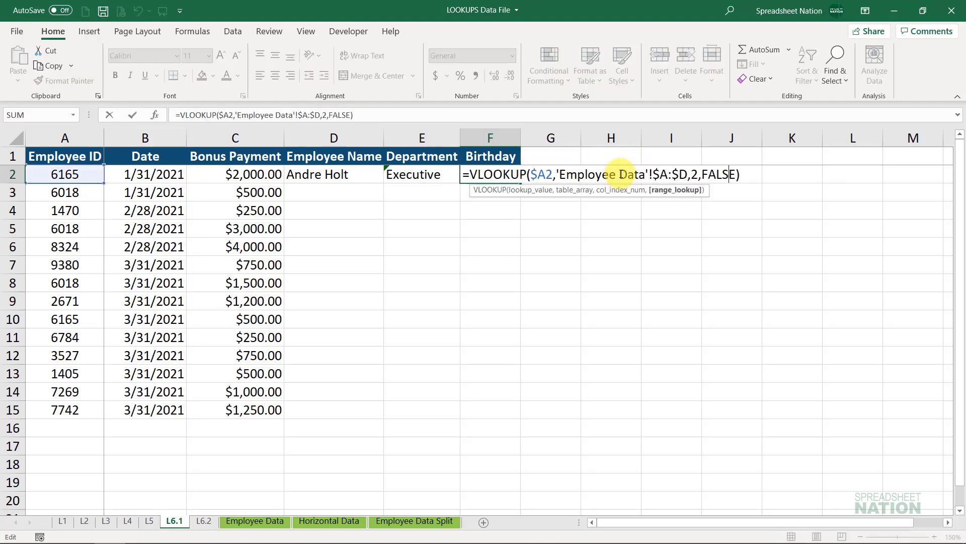
pyautogui.press('Left')
pyautogui.press('BackSpace')
pyautogui.write('3')
pyautogui.hotkey('ctrl', 'Return')
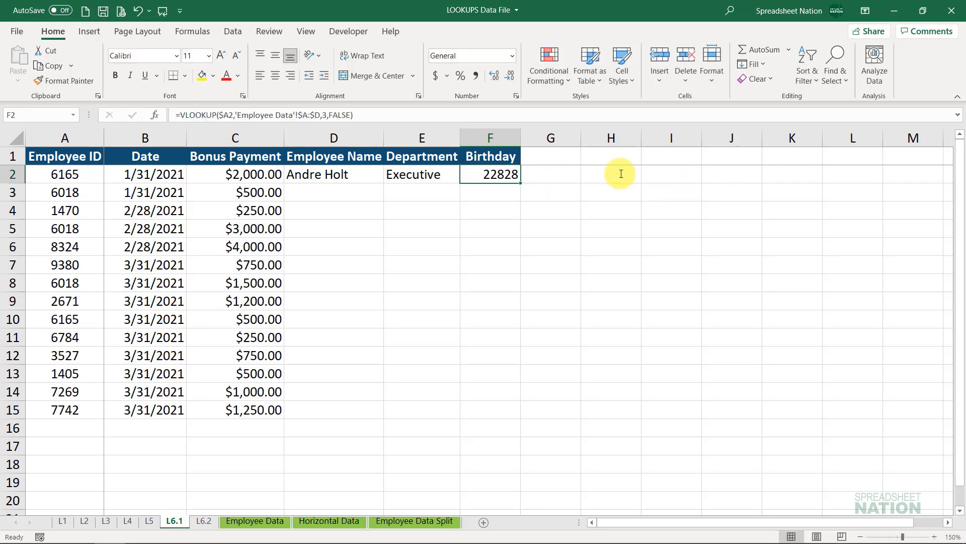
# - Format the Birthday result in F2 as a short date and review the formula's column index argument
pyautogui.click(512, 56)
pyautogui.click(478, 203)
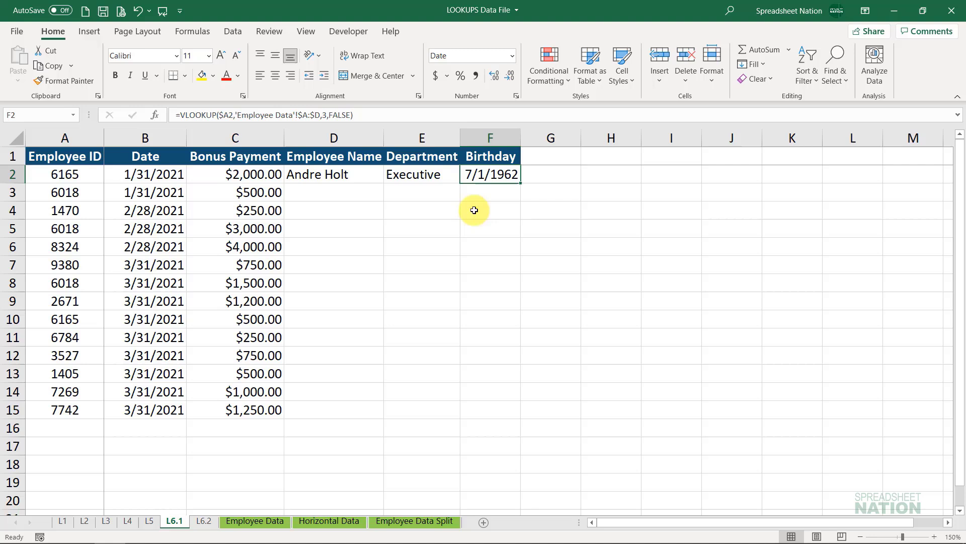
pyautogui.doubleClick(499, 174)
pyautogui.click(697, 174)
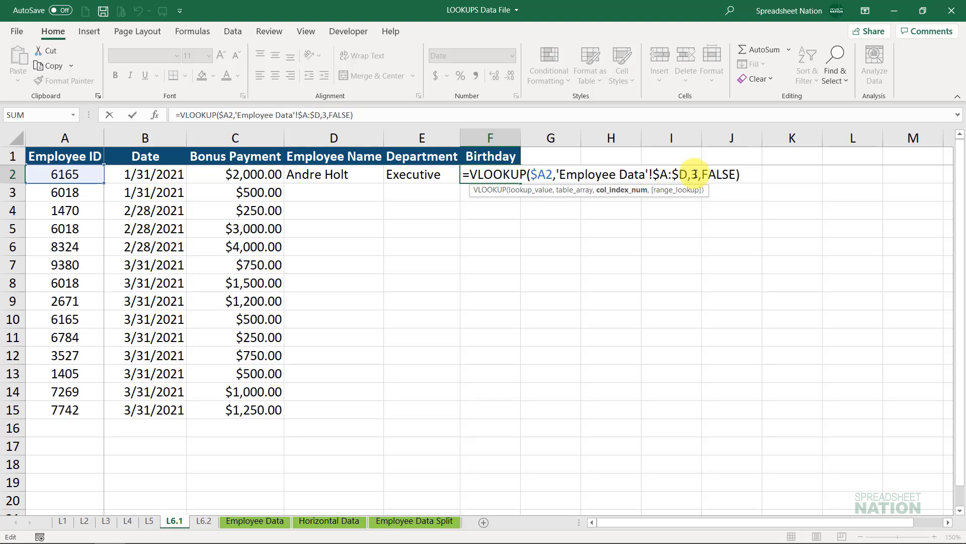
pyautogui.press('Escape')
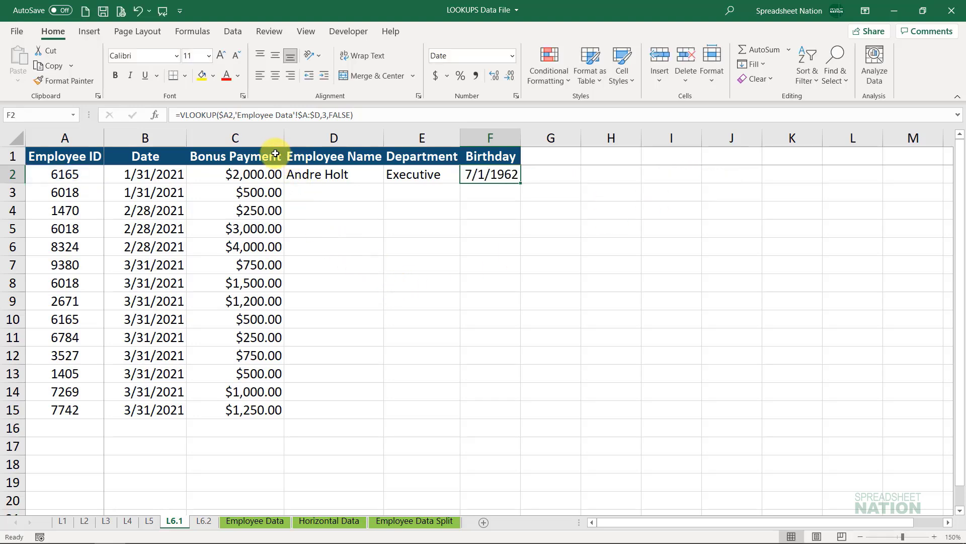
# - Insert a blank row above the header row of the bonus table
pyautogui.click(273, 153)
pyautogui.hotkey('shift', 'space')
pyautogui.scroll(-1, 273, 153)
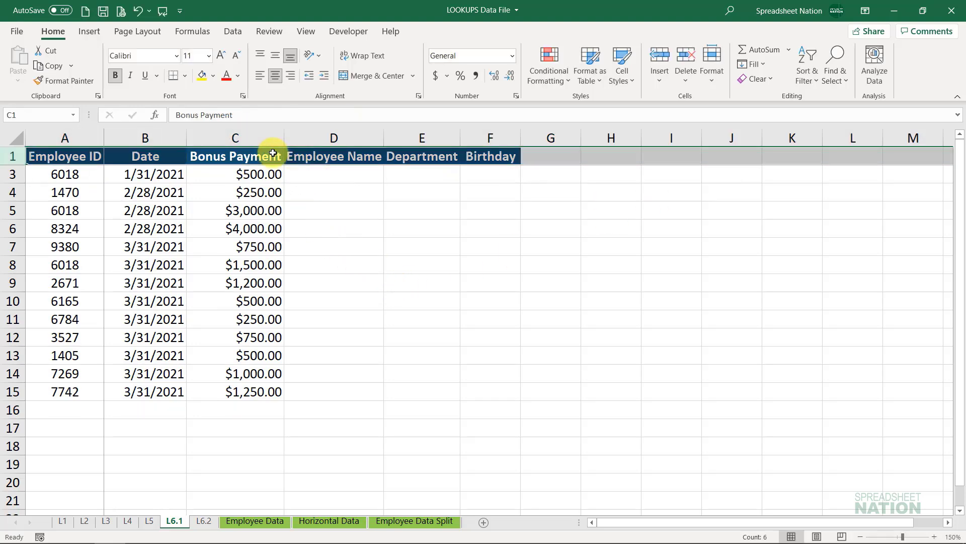
pyautogui.hotkey('ctrl', 'shift', '=')
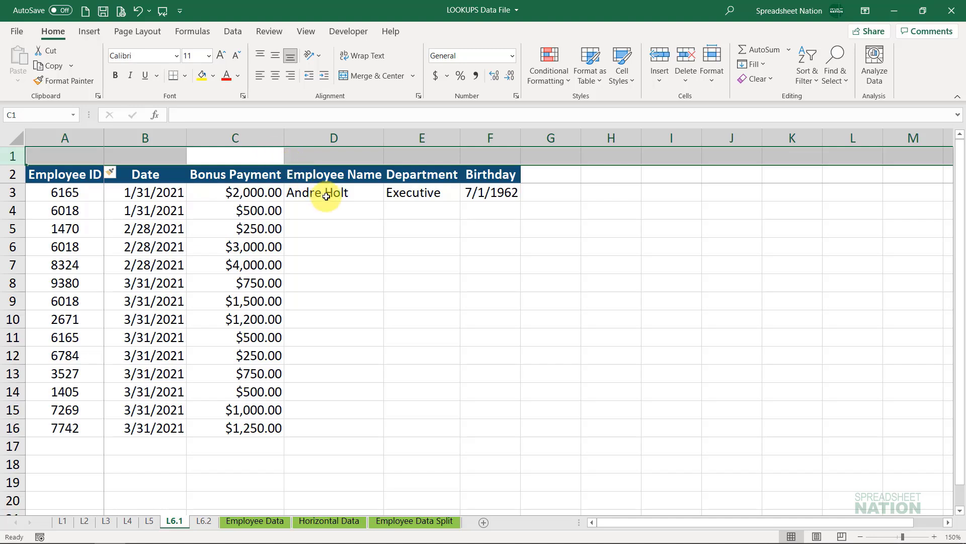
# - Enter the column index numbers 2, 4 and 3 in D1:F1 above Employee Name, Department and Birthday
pyautogui.click(301, 156)
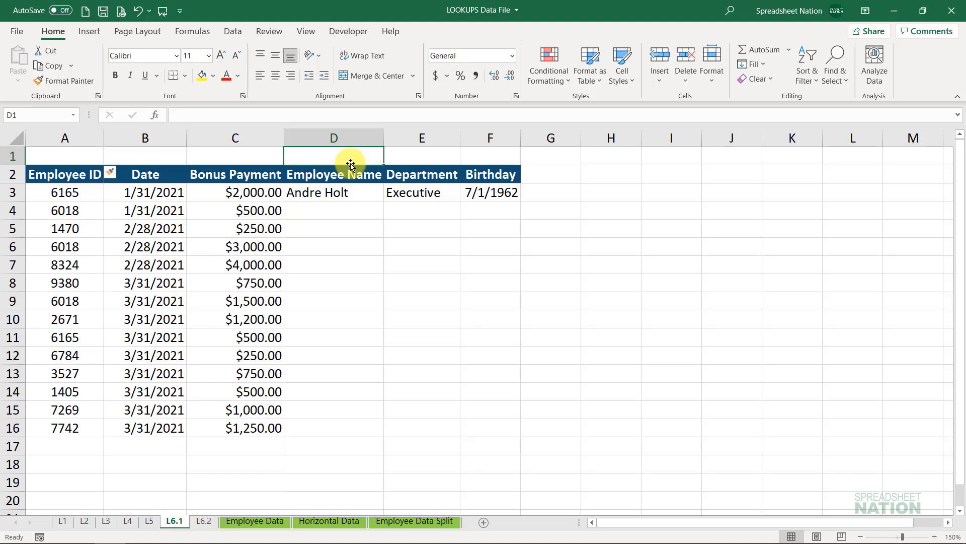
pyautogui.write('2')
pyautogui.press('Tab')
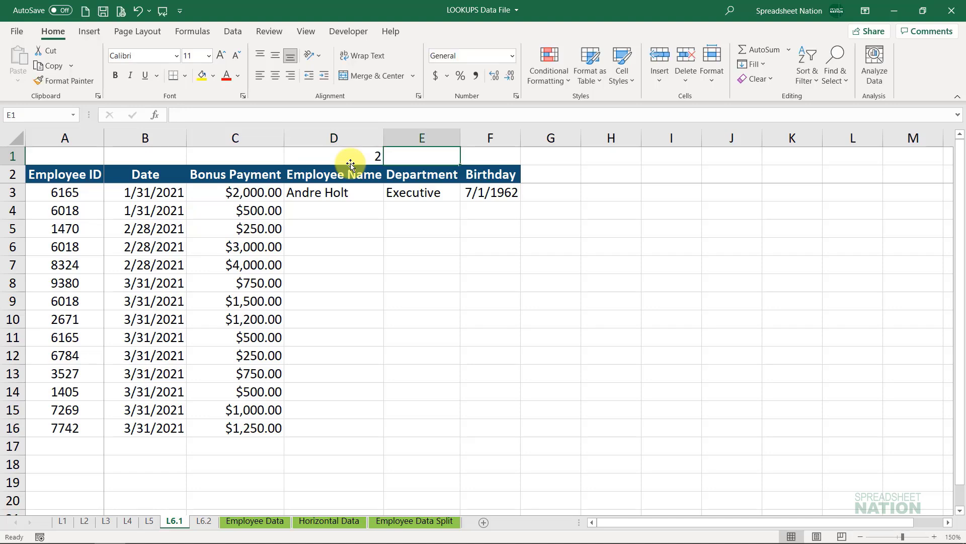
pyautogui.write('4')
pyautogui.press('Tab')
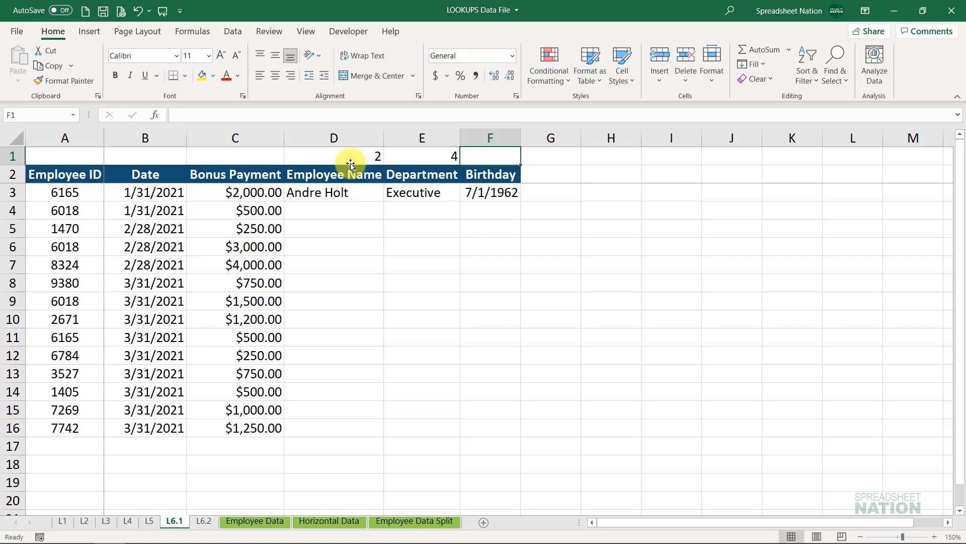
pyautogui.write('3')
pyautogui.press('Return')
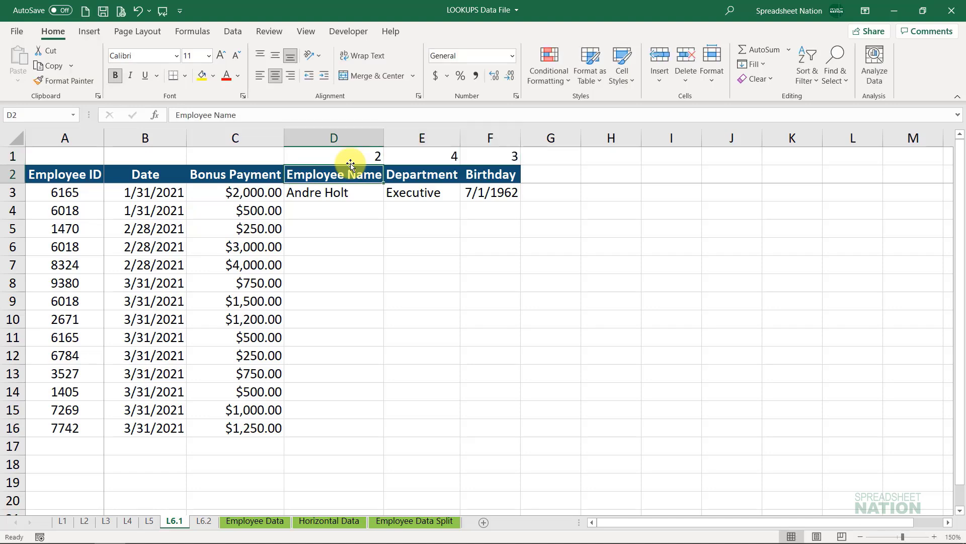
# - Clear the Department and Birthday formulas from E3:F3
pyautogui.press('Down')
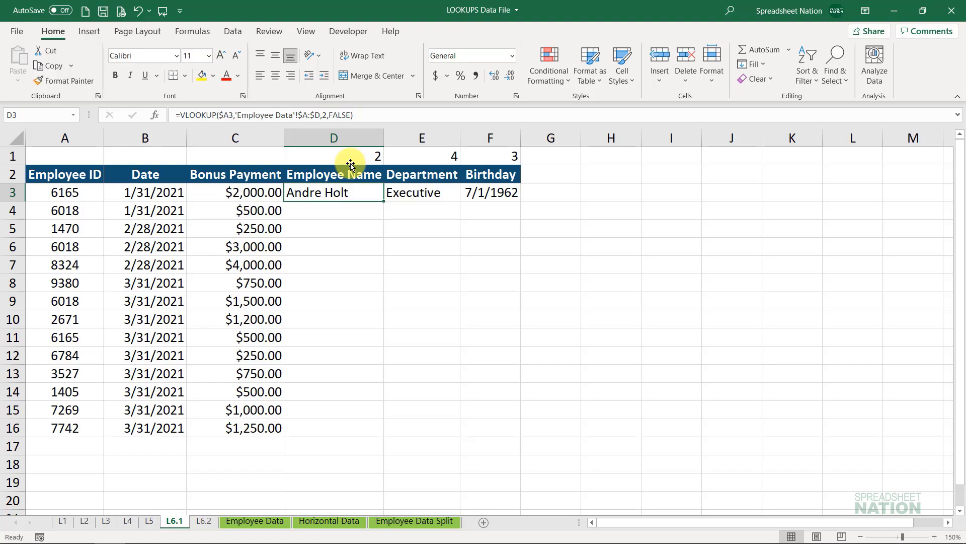
pyautogui.press('Right')
pyautogui.hotkey('shift', 'Right')
pyautogui.press('Delete')
# - Replace the column index in the D3 VLOOKUP formula with D$1 and copy the formula across to E3:F3
pyautogui.press('Left')
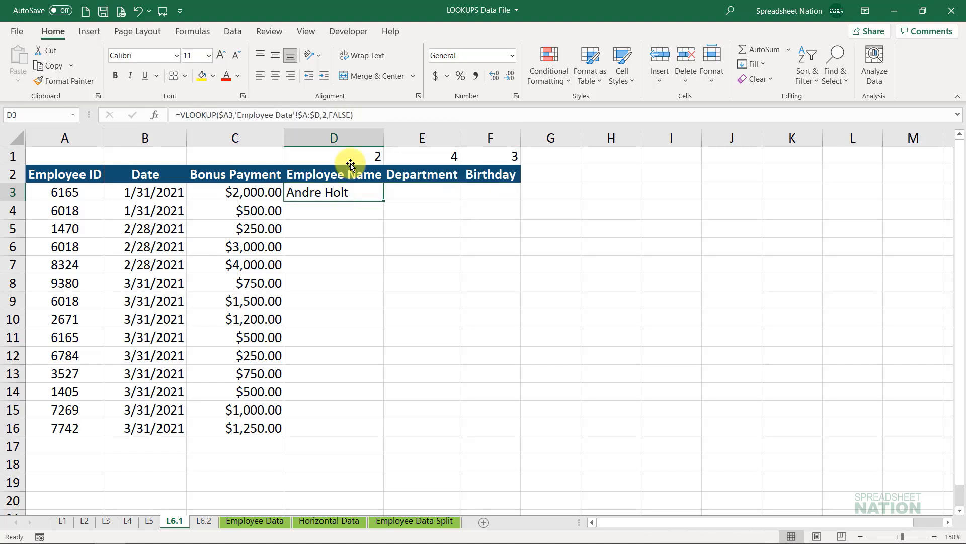
pyautogui.press('F2')
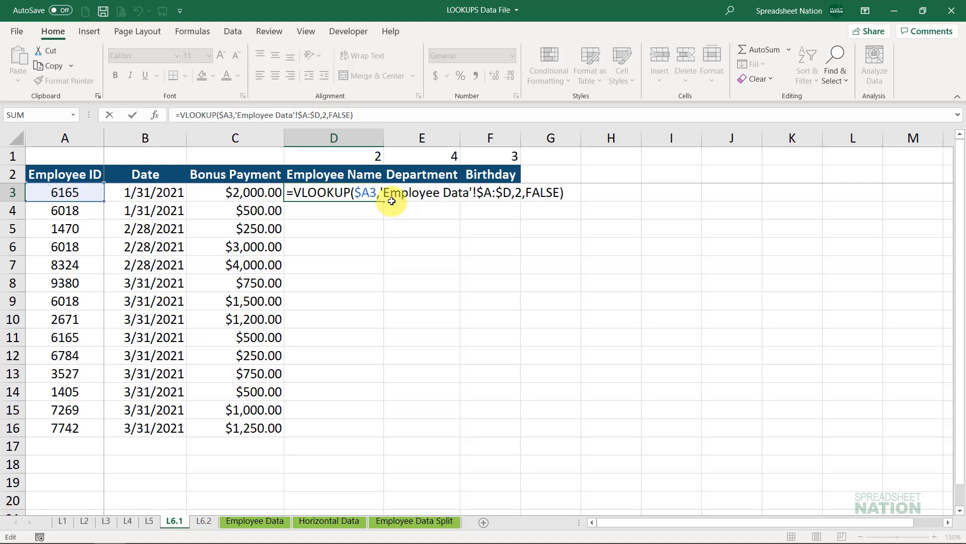
pyautogui.click(522, 192)
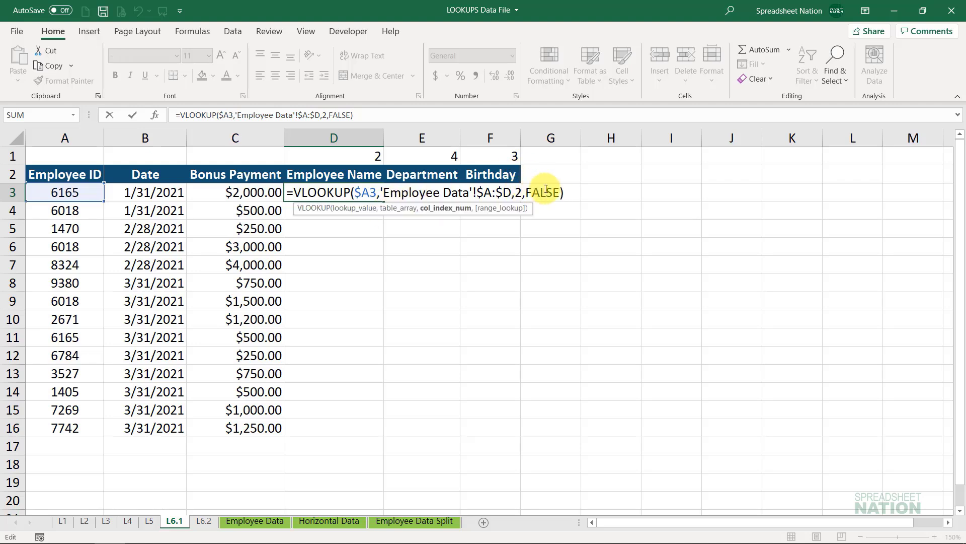
pyautogui.press('BackSpace')
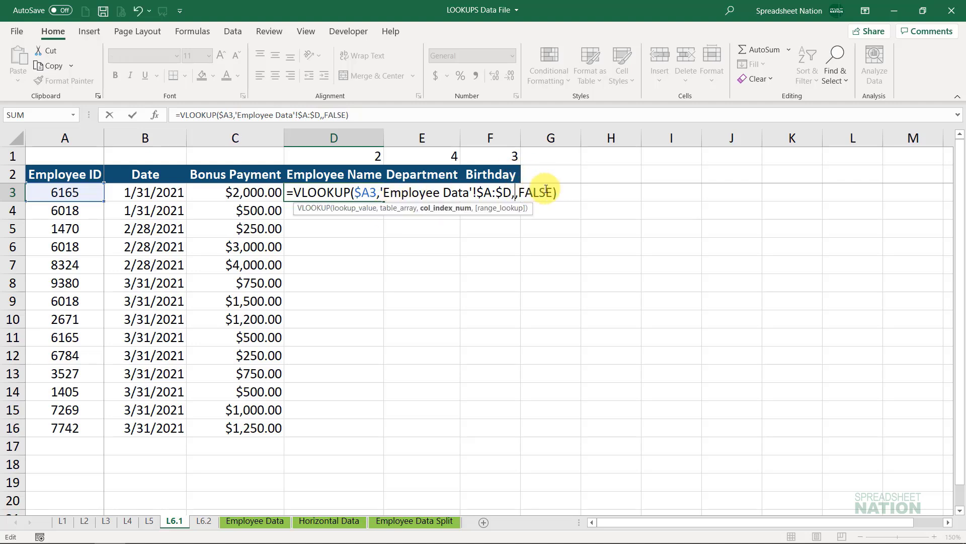
pyautogui.click(363, 157)
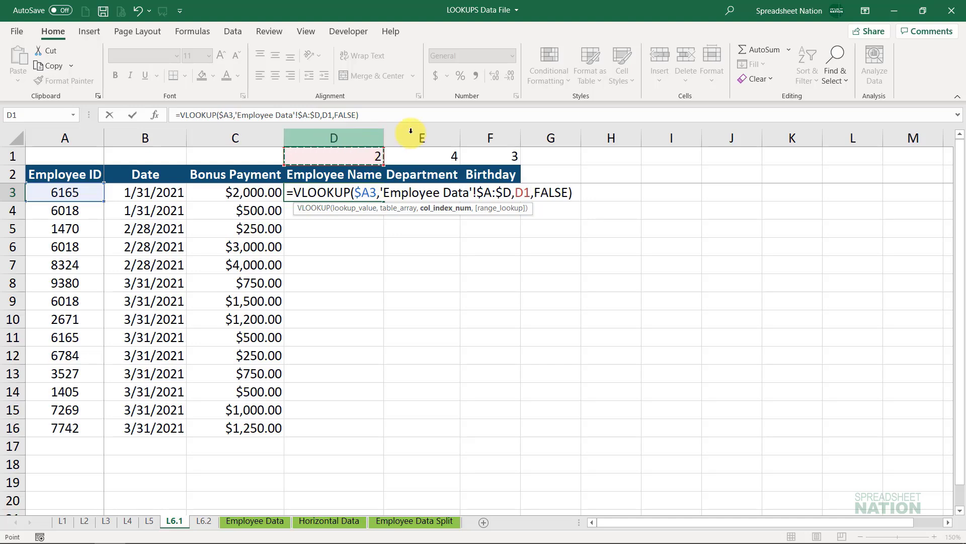
pyautogui.click(523, 193)
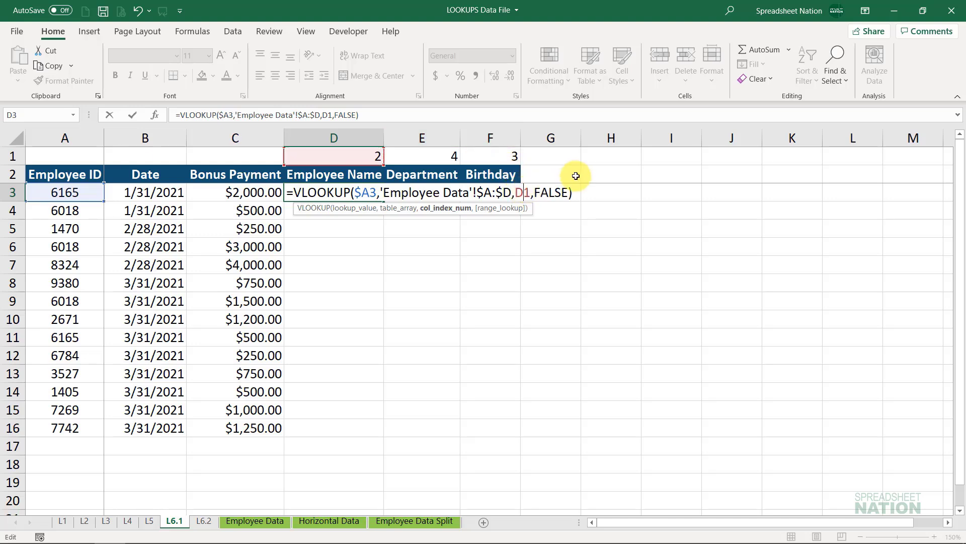
pyautogui.write('$')
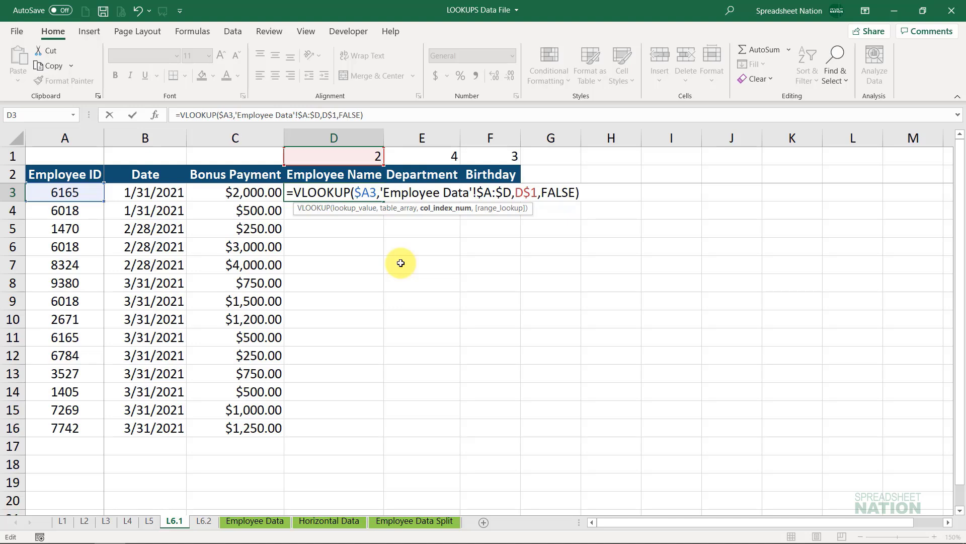
pyautogui.press('Return')
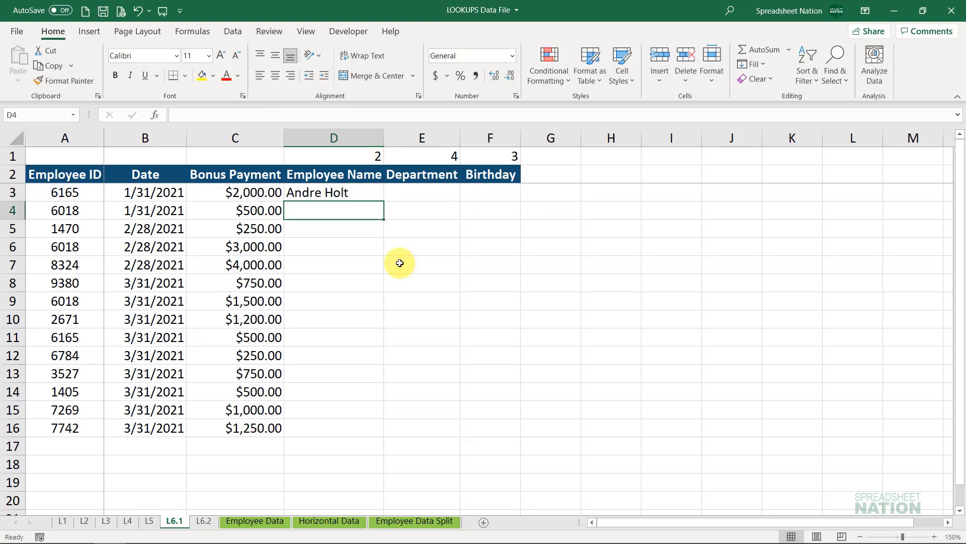
pyautogui.click(373, 192)
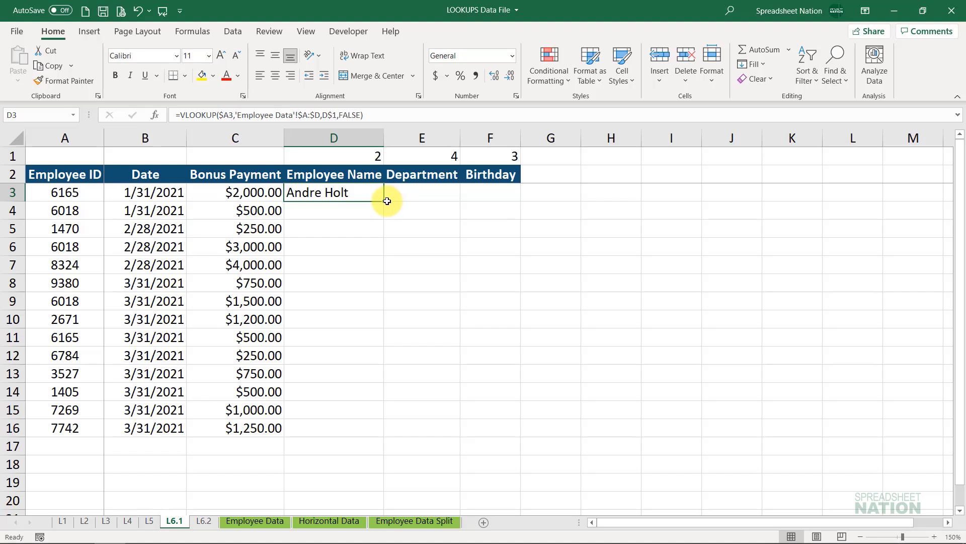
pyautogui.moveTo(385, 202); pyautogui.dragTo(496, 203)
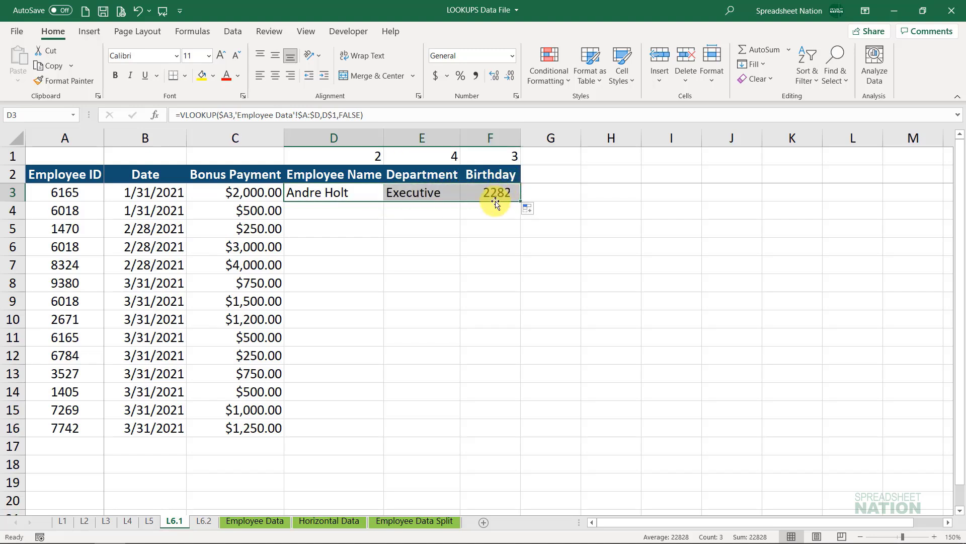
# - Inspect the copied VLOOKUP formulas in E3 and F3 for their column index references
pyautogui.doubleClick(442, 193)
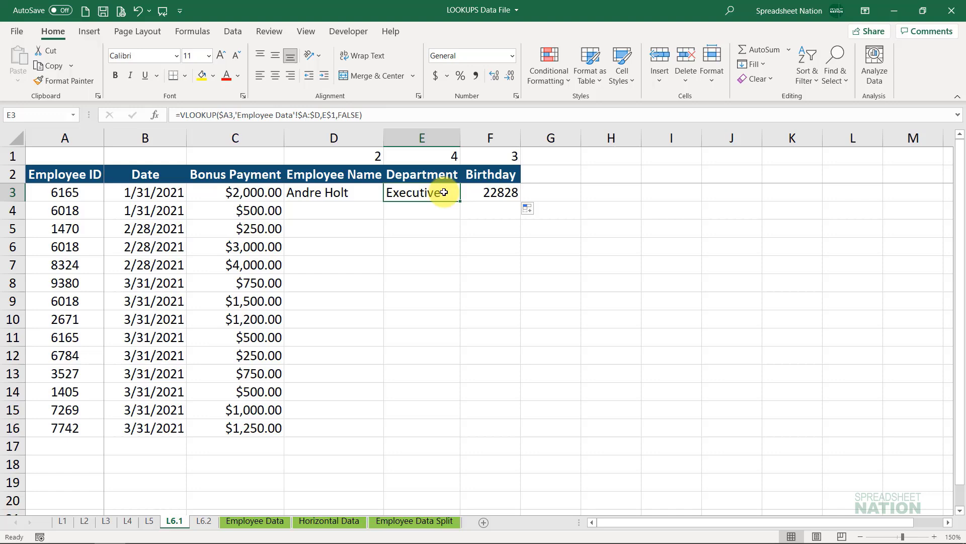
pyautogui.press('Return')
pyautogui.doubleClick(509, 192)
pyautogui.press('Return')
# - Format the Birthday result in F3 as a short date
pyautogui.click(497, 191)
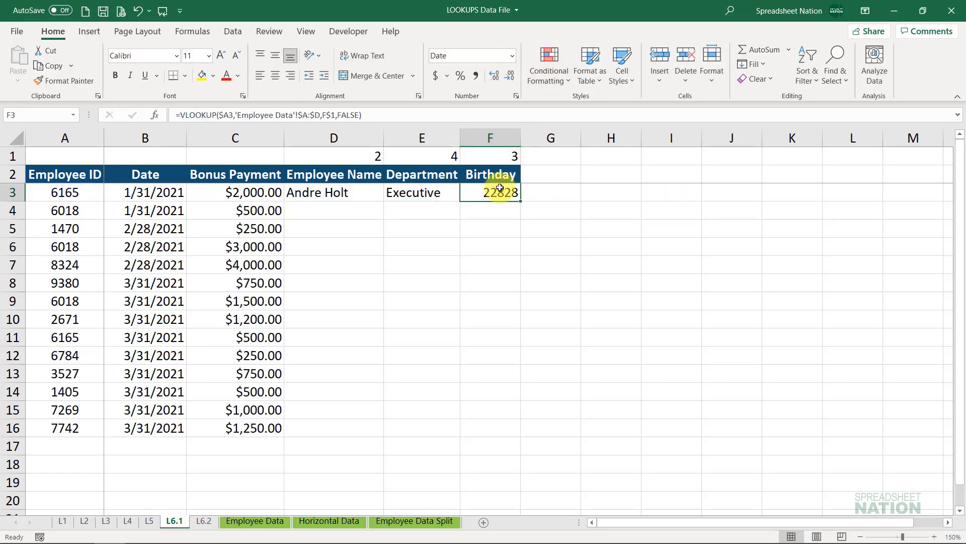
pyautogui.click(515, 53)
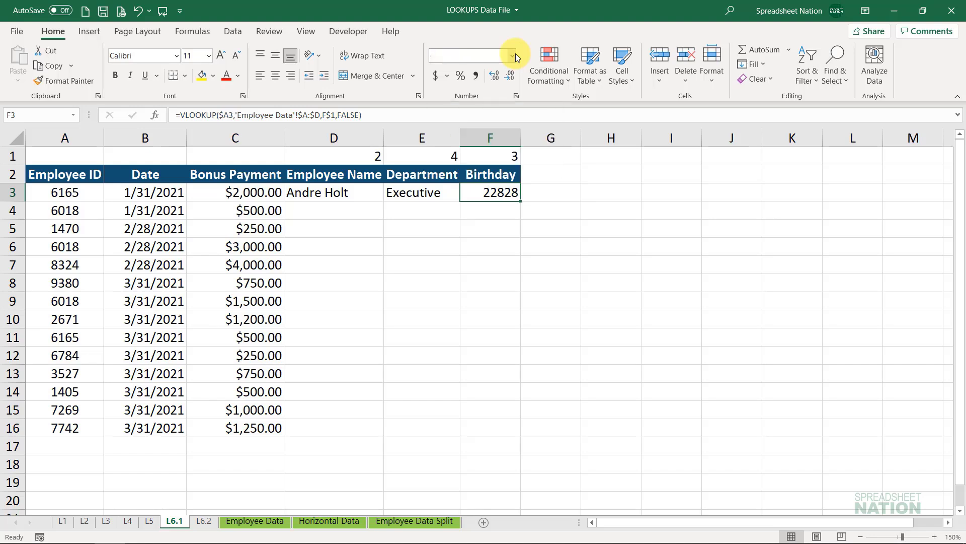
pyautogui.click(491, 195)
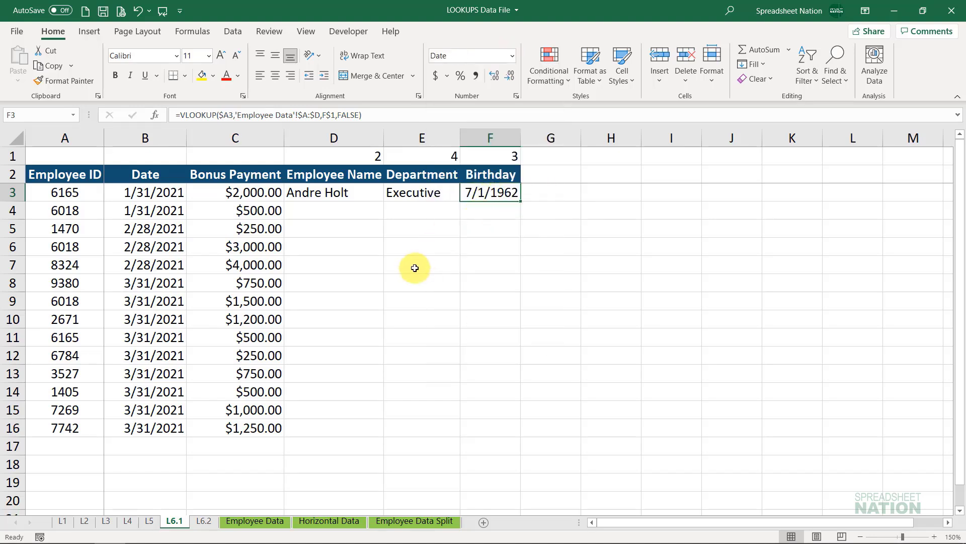
# - Review the VLOOKUP formula in D3 and the column index numbers in D1:F1
pyautogui.doubleClick(354, 197)
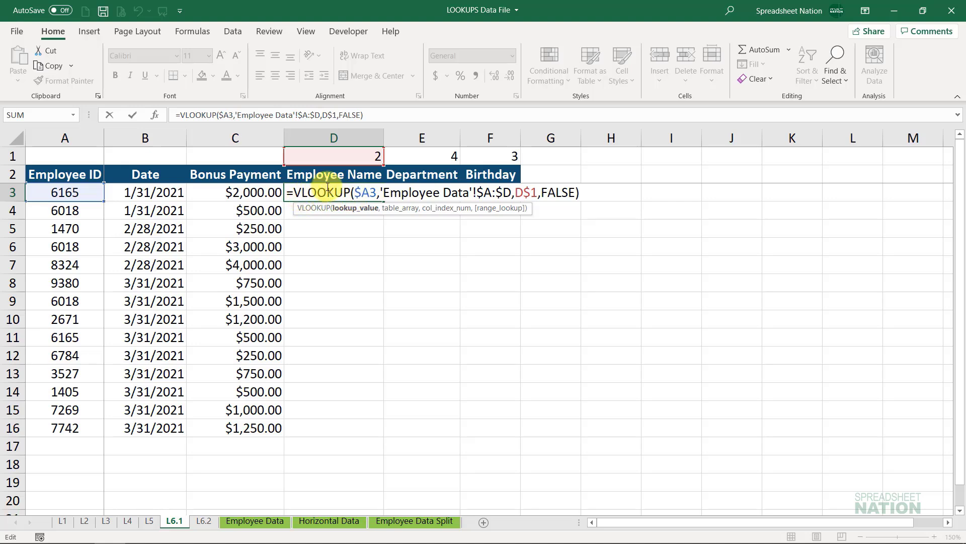
pyautogui.press('Return')
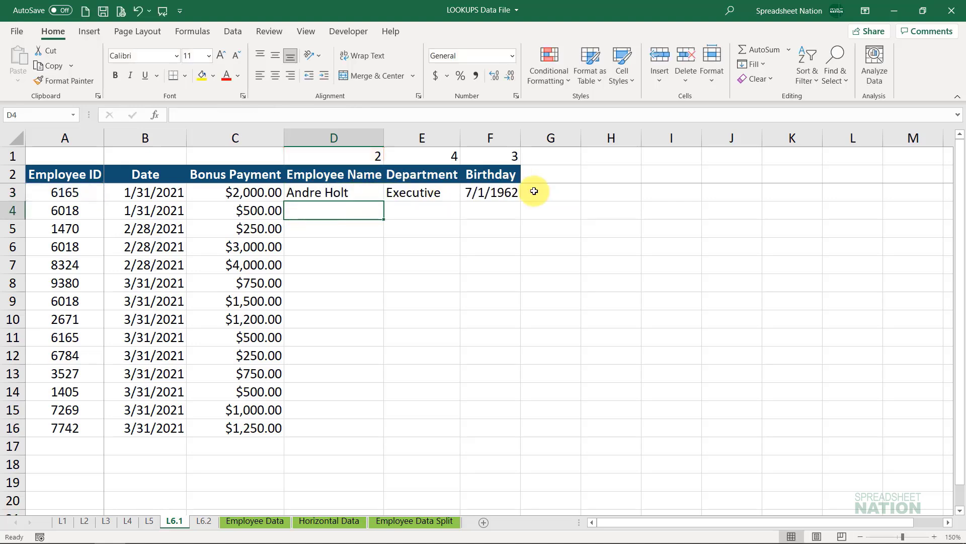
pyautogui.moveTo(354, 158); pyautogui.dragTo(498, 153)
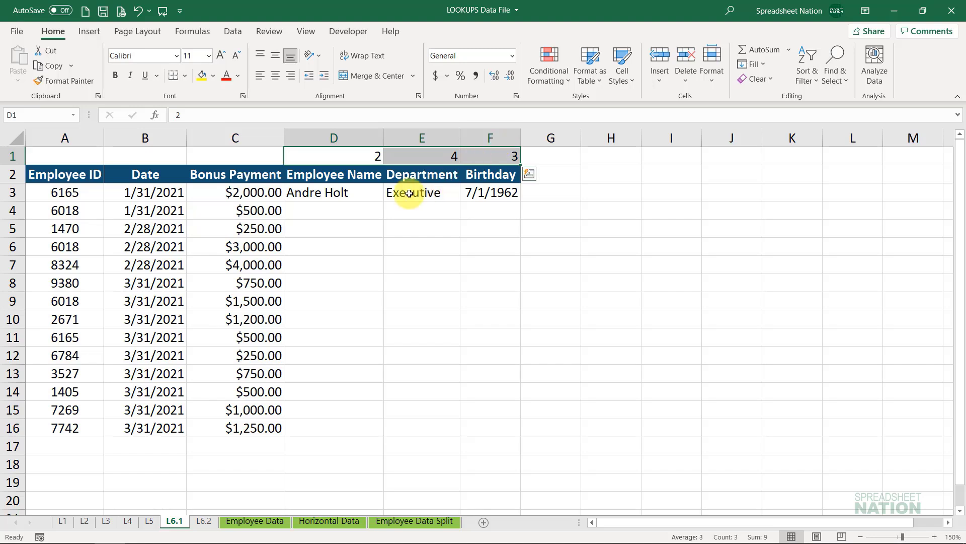
# - Copy the D3:F3 formulas down through row 16 and fit the Birthday column's width to its contents
pyautogui.click(378, 193)
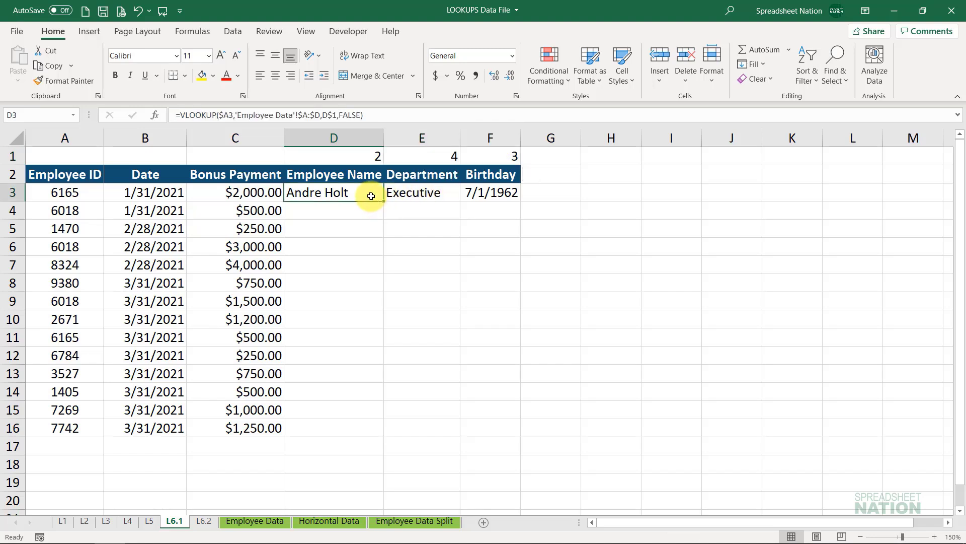
pyautogui.moveTo(371, 194); pyautogui.dragTo(518, 197)
pyautogui.doubleClick(520, 201)
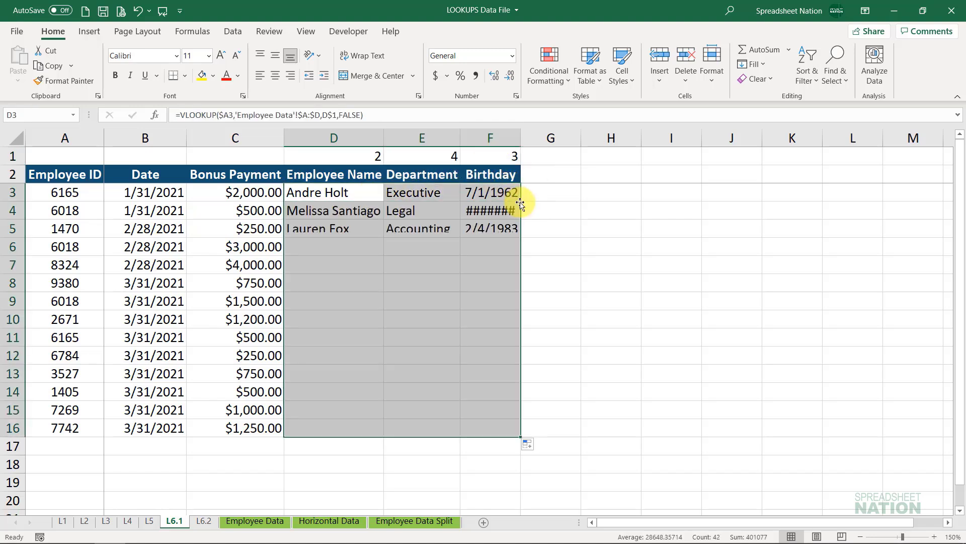
pyautogui.doubleClick(521, 138)
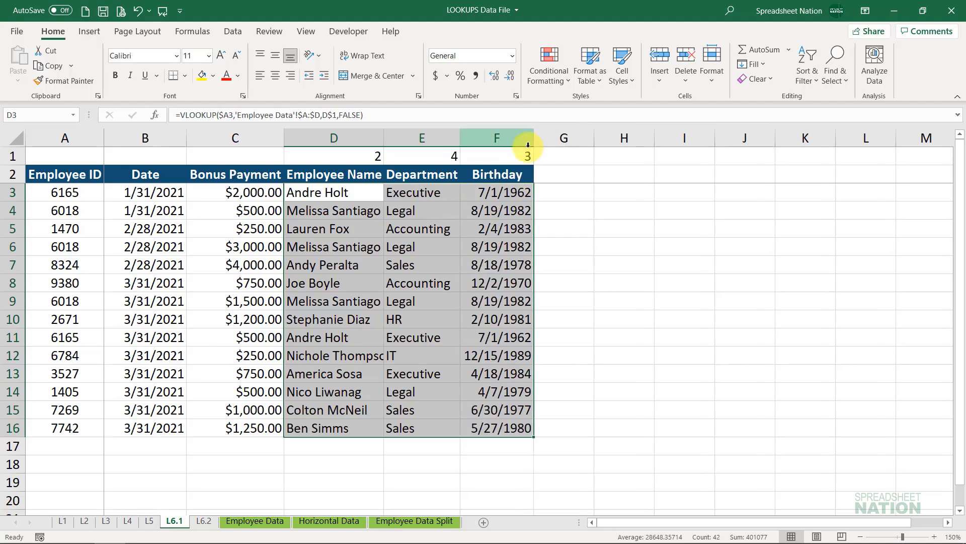
pyautogui.click(494, 246)
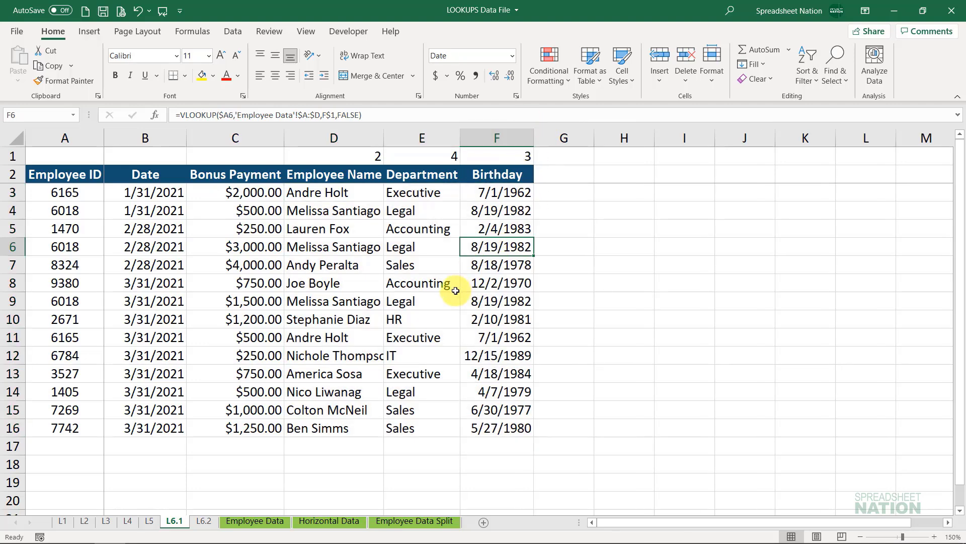
# - Inspect the copied VLOOKUP formula in D10 for its lookup cell and column index reference
pyautogui.click(345, 318)
pyautogui.press('F2')
pyautogui.click(345, 319)
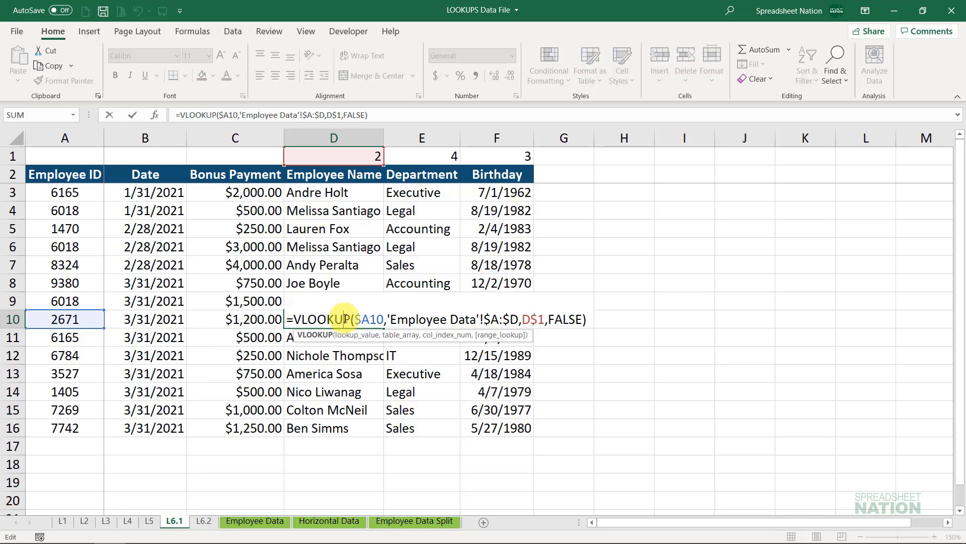
pyautogui.press('Return')
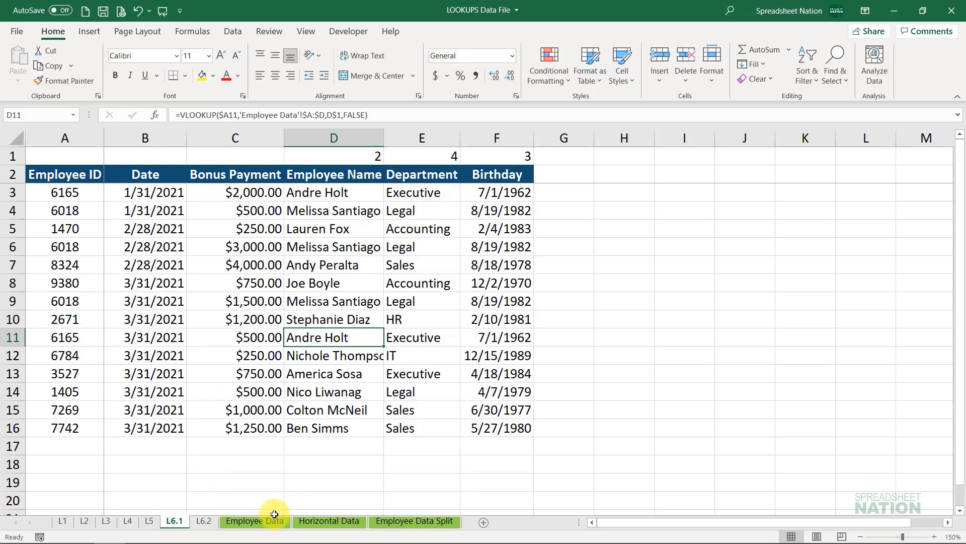
# - Insert a blank column before Department on the Employee Data sheet and check the Department lookup on sheet L6.1
pyautogui.click(255, 520)
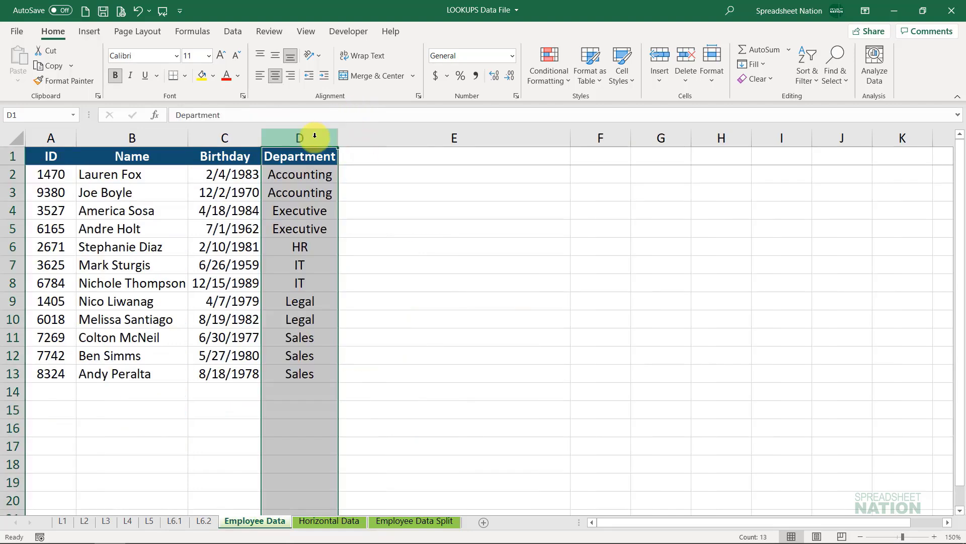
pyautogui.hotkey('ctrl', 'shift', '+')
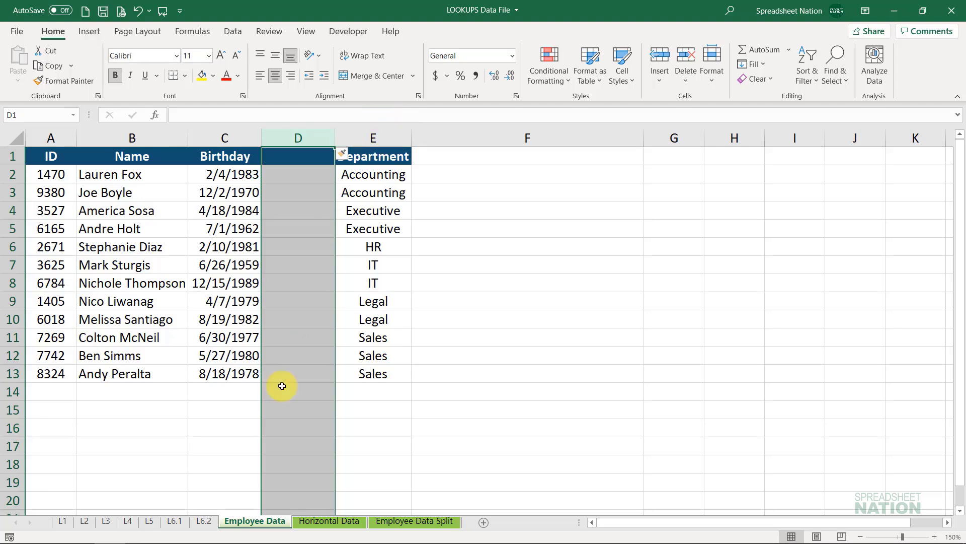
pyautogui.click(174, 521)
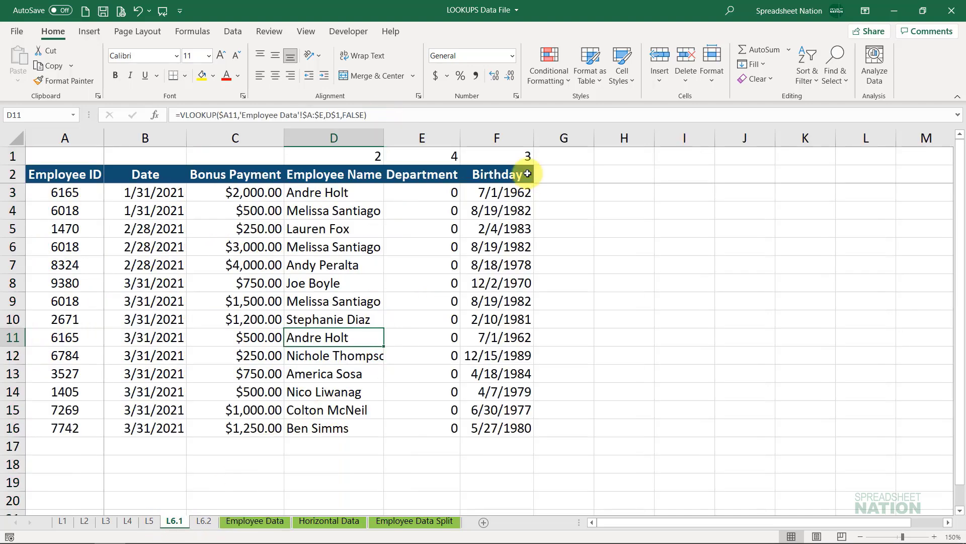
pyautogui.click(431, 193)
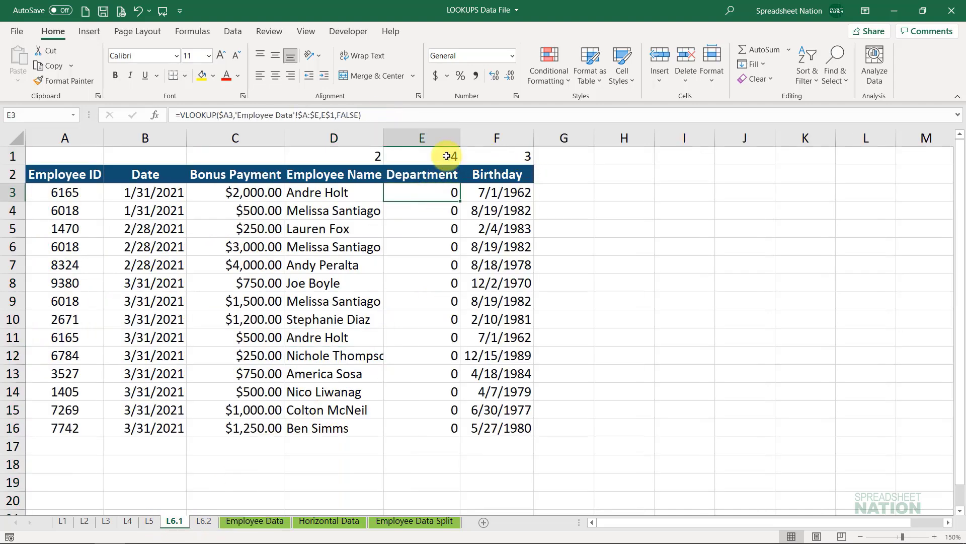
# - Set the Department column index in E1 of sheet L6.1 to 5
pyautogui.click(446, 156)
pyautogui.write('5')
pyautogui.press('Return')
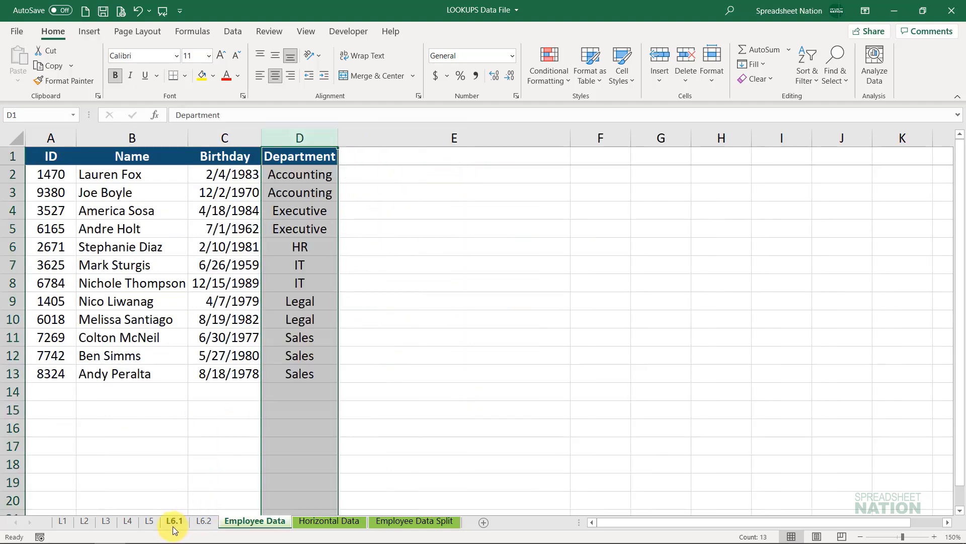
# - Compare the bonus tables on sheets L6.1 and L6.2 with the lookup source on Employee Data
pyautogui.click(174, 523)
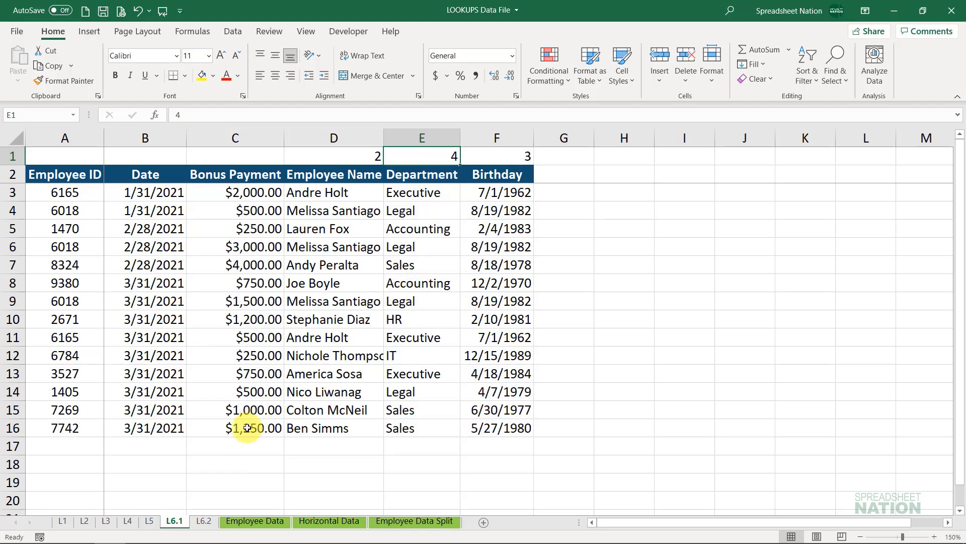
pyautogui.click(208, 524)
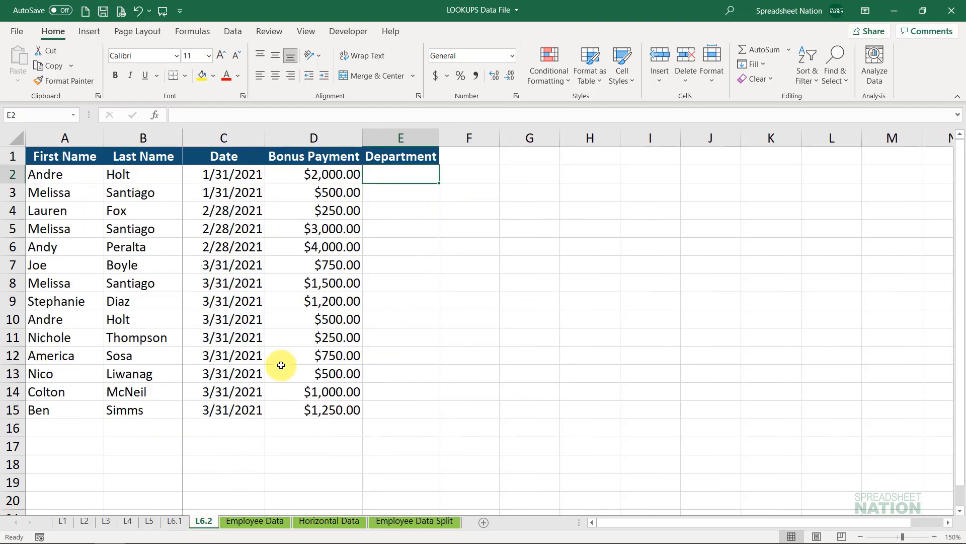
pyautogui.click(175, 522)
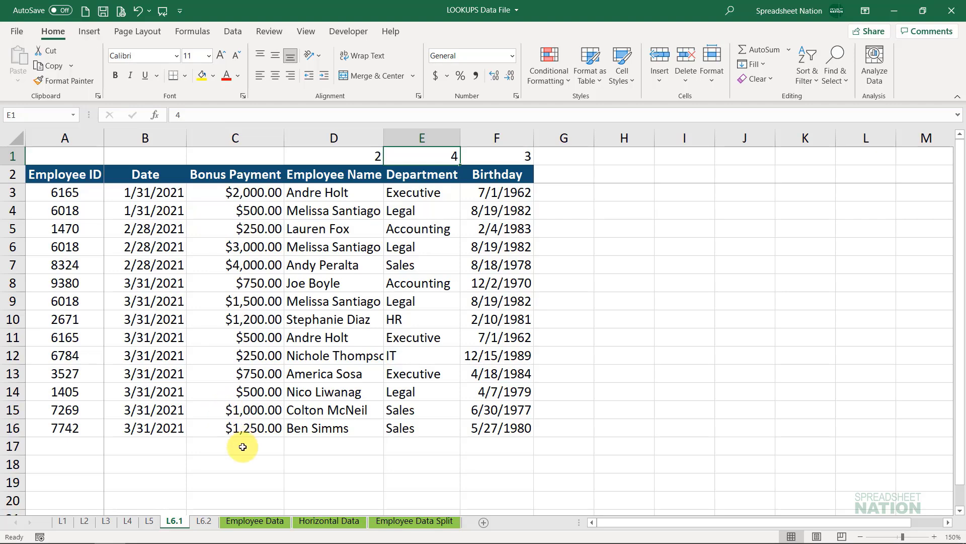
pyautogui.click(203, 520)
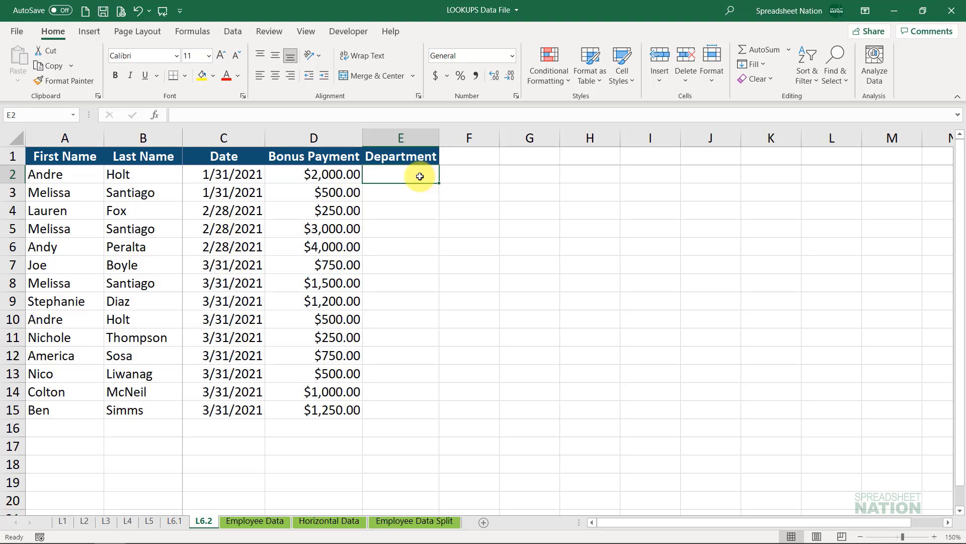
pyautogui.click(255, 521)
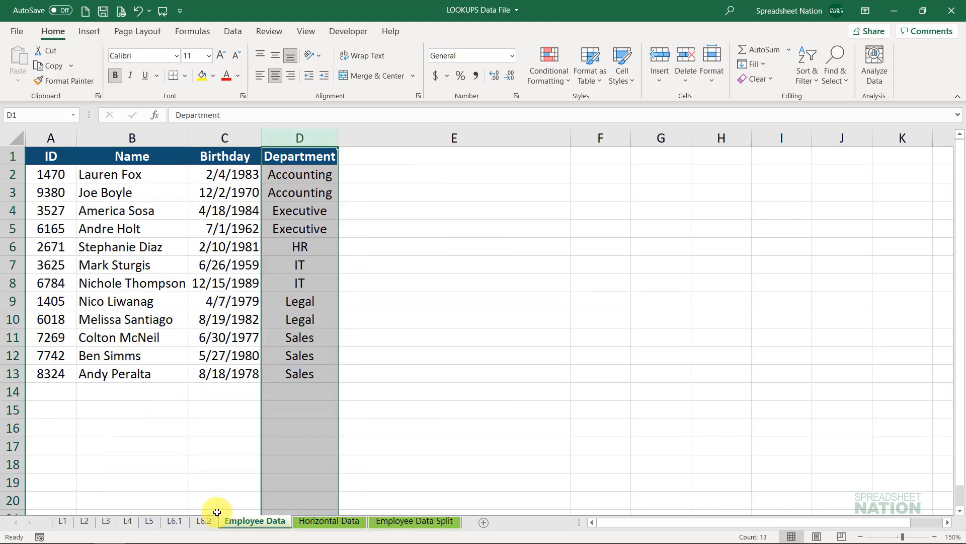
# - Examine Employee Data Split for first and last names repeated from highlighted row 2, and compare with the name columns on L6.2
pyautogui.click(401, 521)
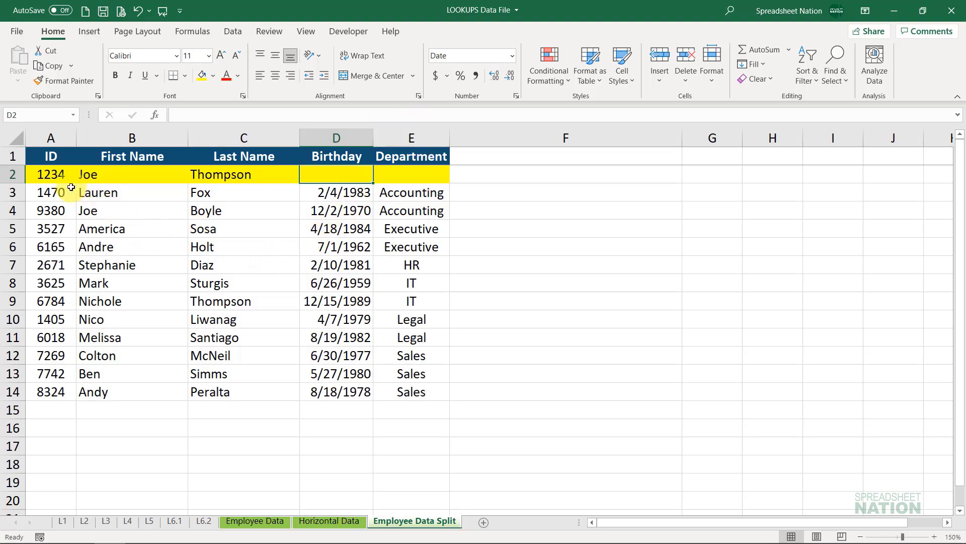
pyautogui.moveTo(60, 177); pyautogui.dragTo(403, 174)
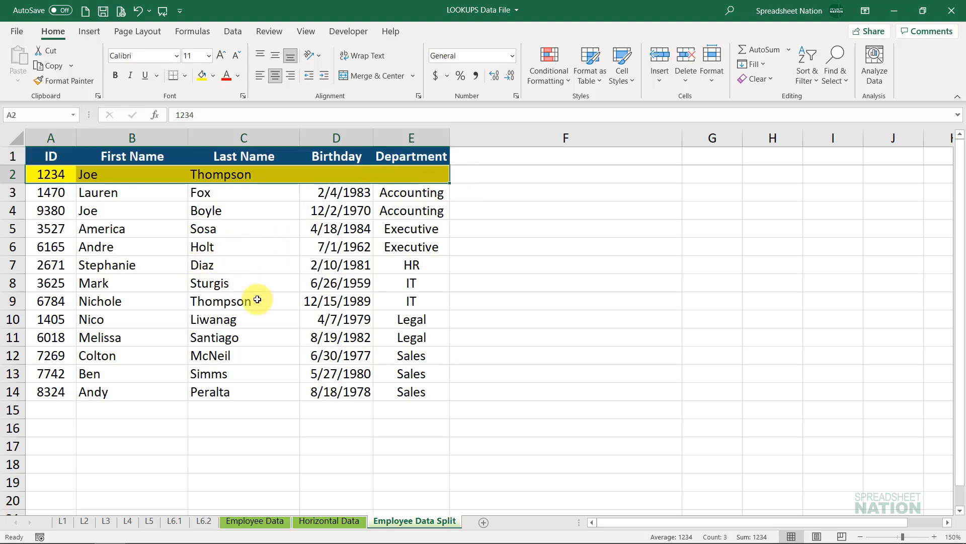
pyautogui.click(115, 173)
pyautogui.click(112, 209)
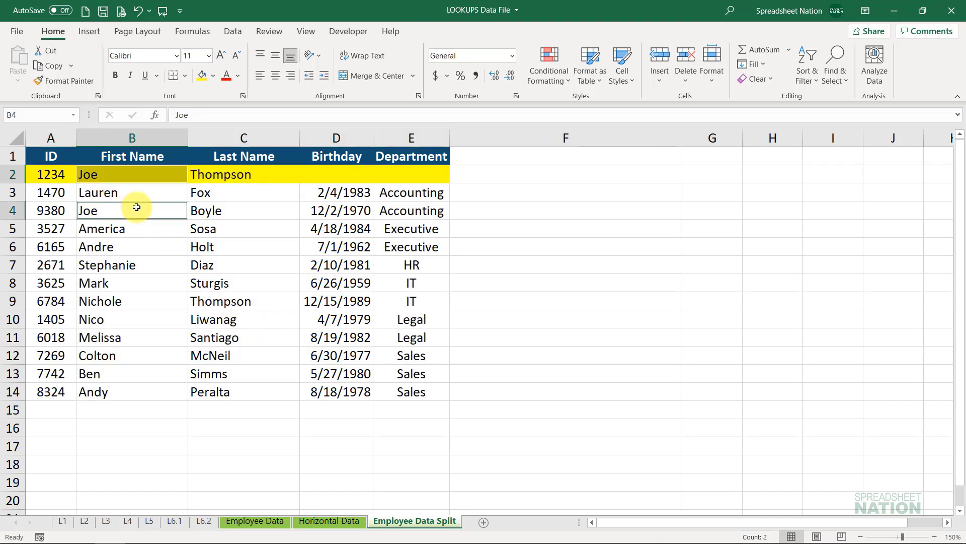
pyautogui.click(217, 174)
pyautogui.keyDown('ctrl'); pyautogui.click(224, 302); pyautogui.keyUp('ctrl')
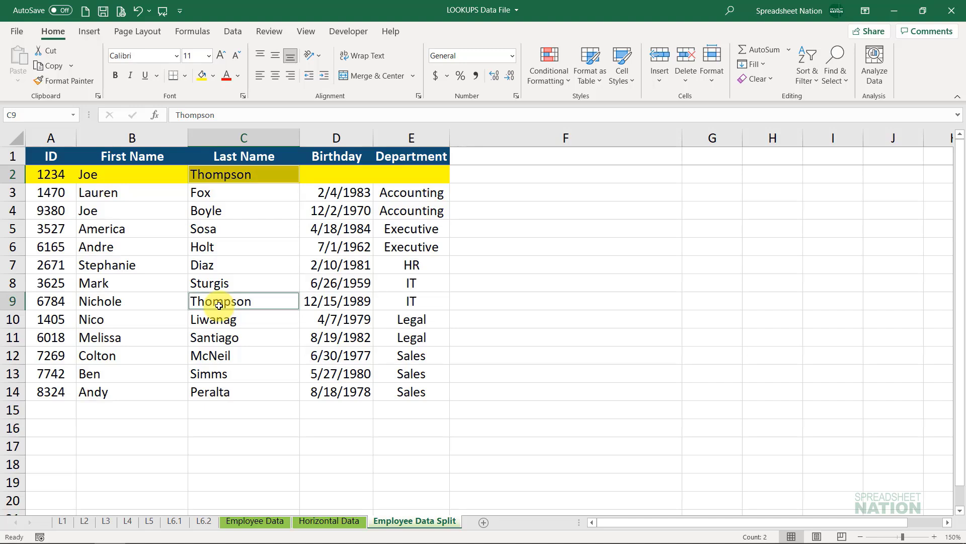
pyautogui.click(130, 173)
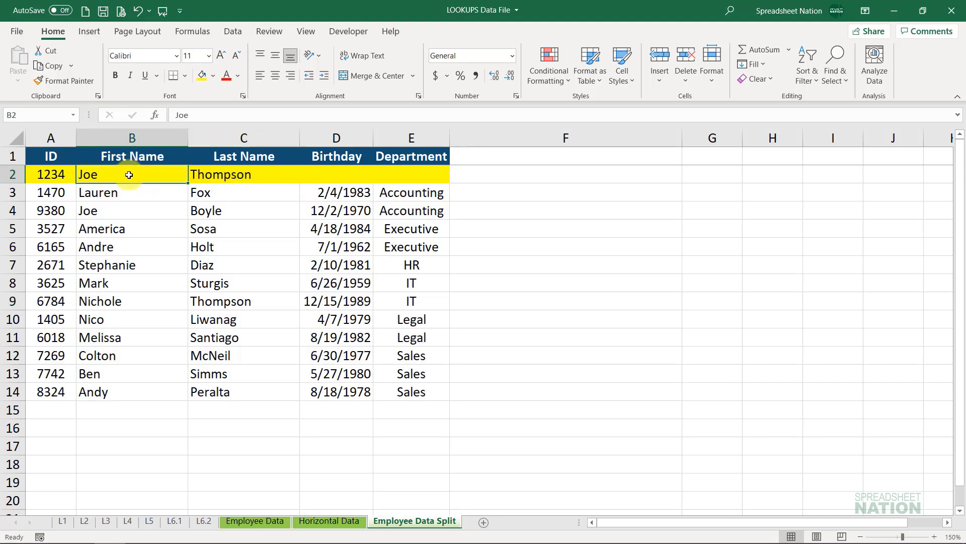
pyautogui.click(108, 212)
pyautogui.moveTo(108, 211); pyautogui.dragTo(413, 208)
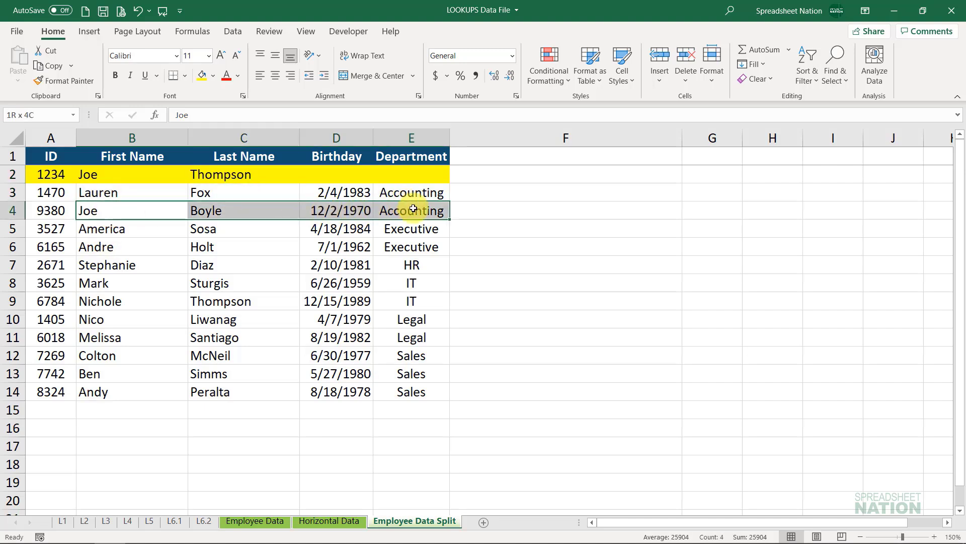
pyautogui.moveTo(395, 168); pyautogui.dragTo(136, 173)
pyautogui.click(271, 207)
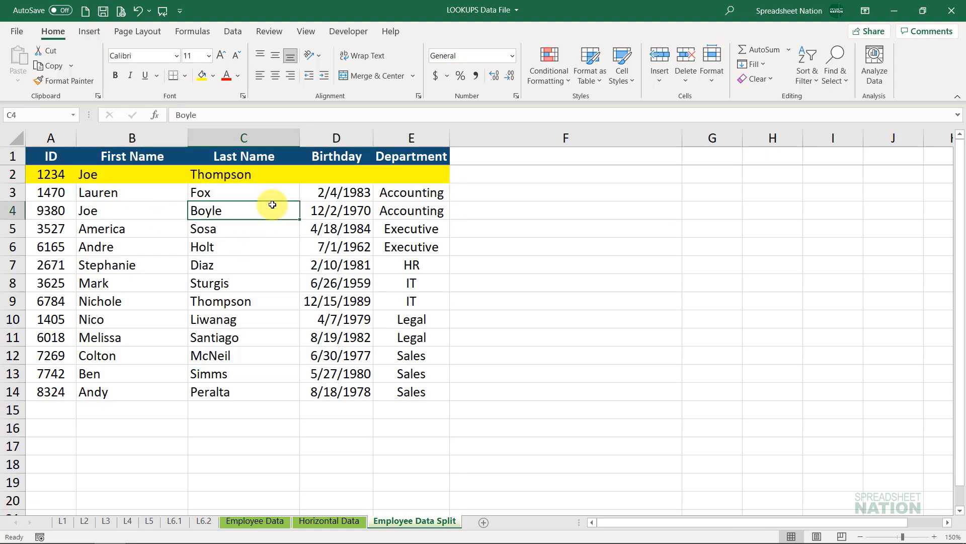
pyautogui.click(204, 521)
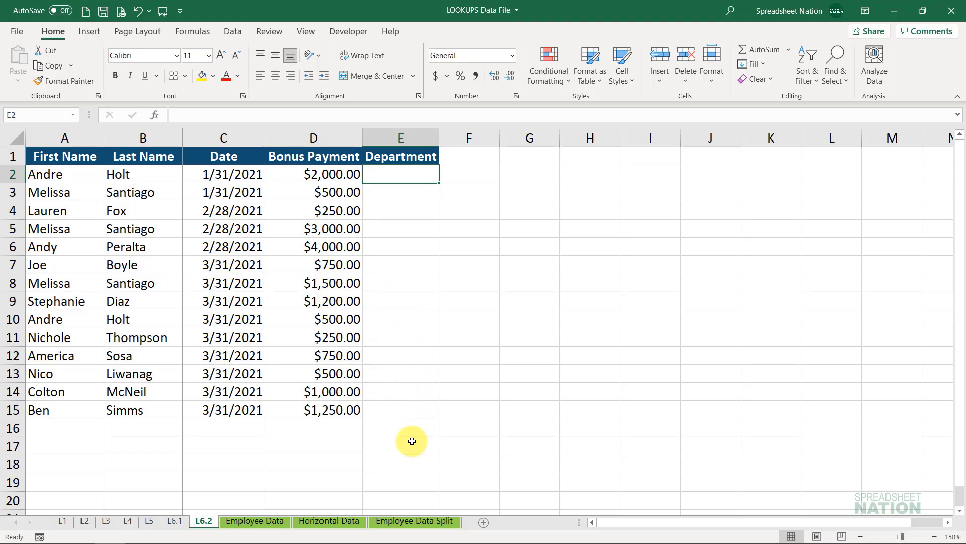
# - Insert a blank column before the ID column on the Employee Data Split sheet
pyautogui.click(408, 521)
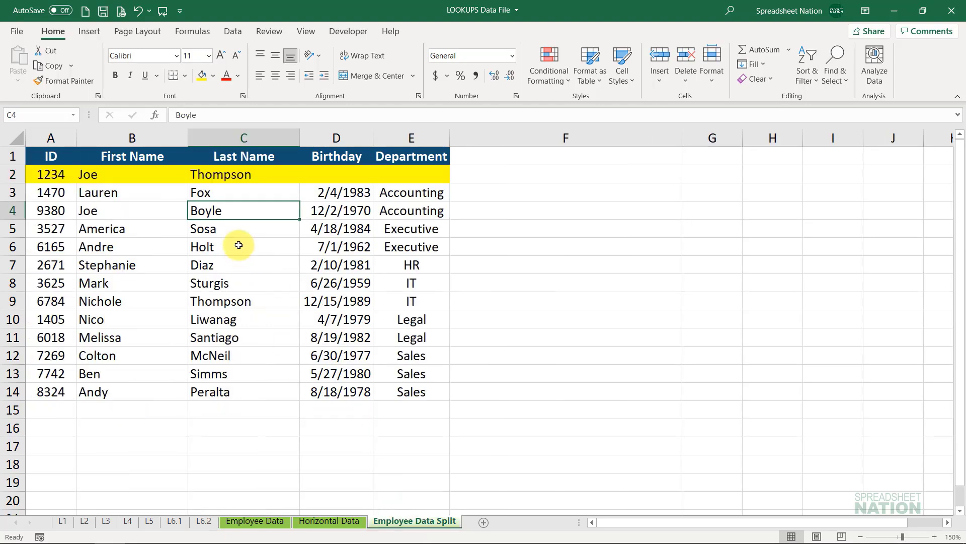
pyautogui.click(53, 135)
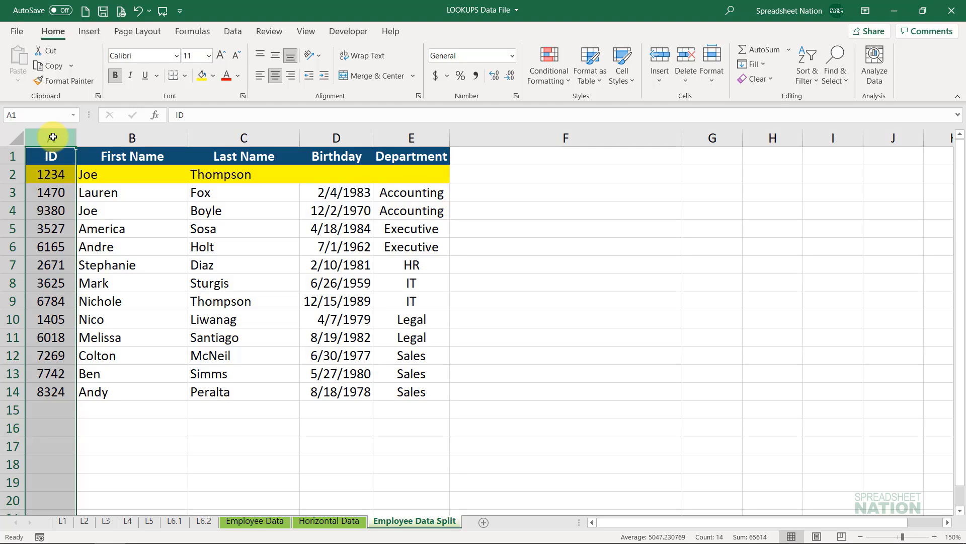
pyautogui.hotkey('ctrl', 'shift', '+')
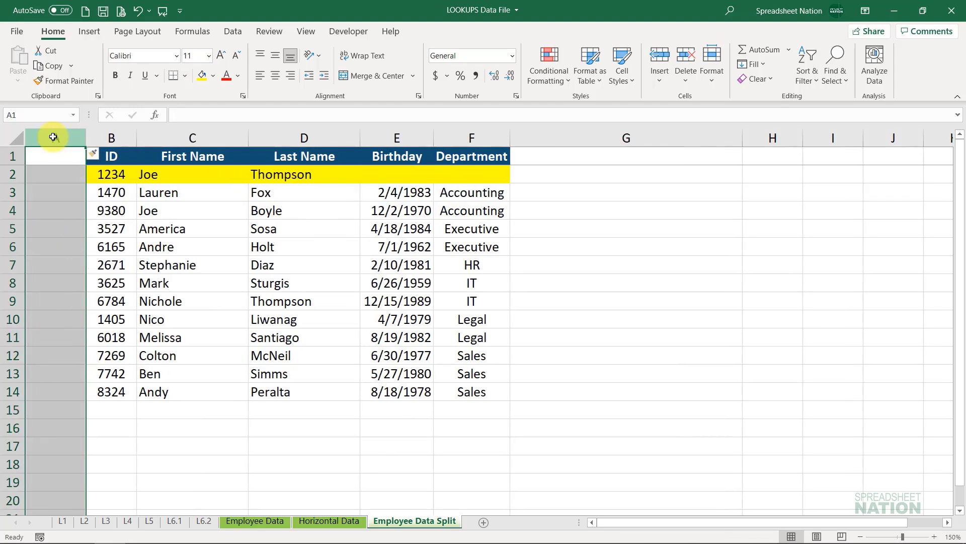
pyautogui.click(53, 163)
pyautogui.click(129, 155)
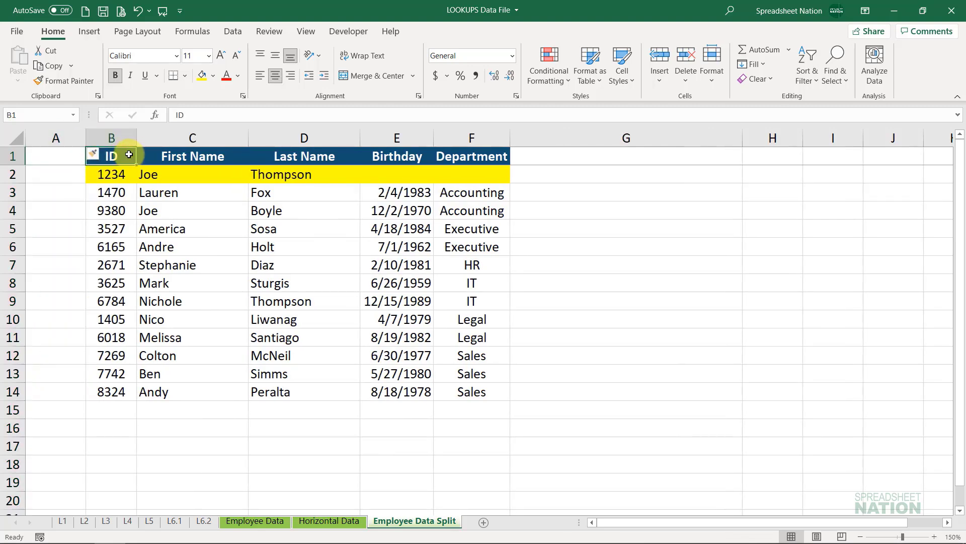
# - Create a "First & Last" header in A1 by copying the ID header and retitling it, and fit column A to the text
pyautogui.hotkey('ctrl', 'c')
pyautogui.press('Left')
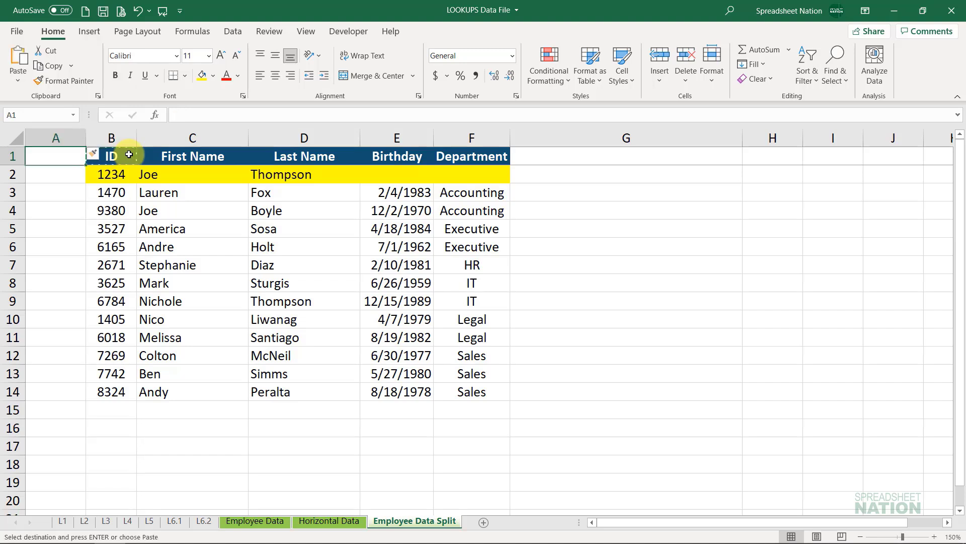
pyautogui.press('Return')
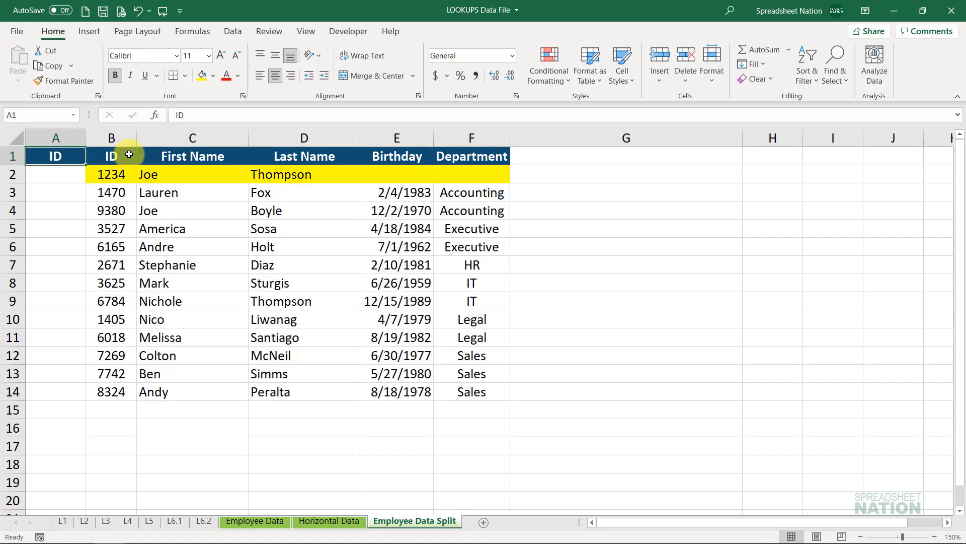
pyautogui.write('First')
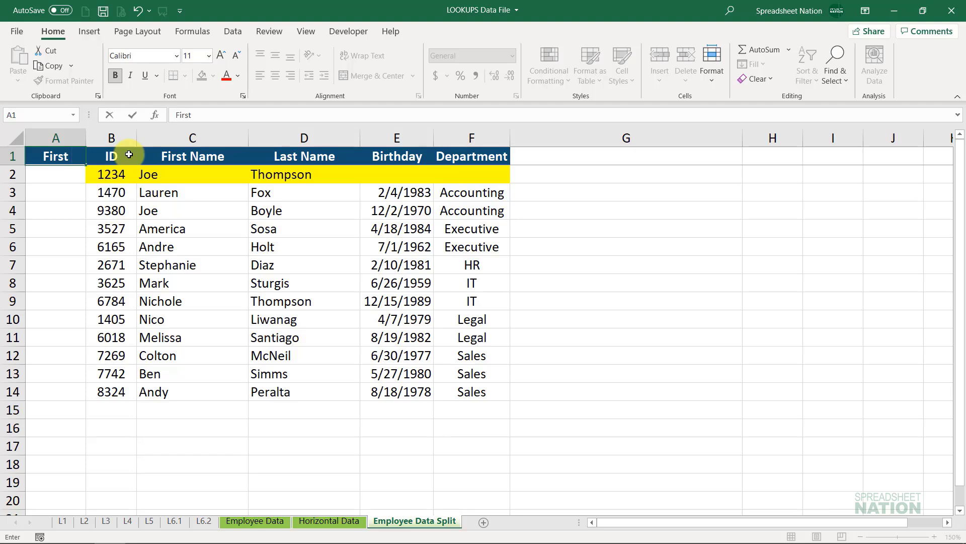
pyautogui.write(' & Last')
pyautogui.press('Return')
pyautogui.doubleClick(86, 137)
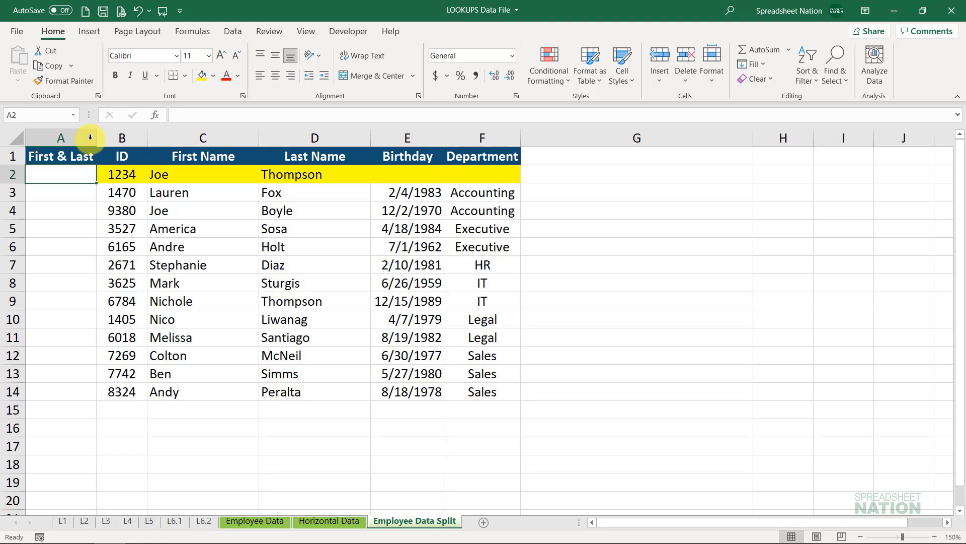
# - Enter a CONCAT formula in A2 that joins first name C2, a space and last name D2
pyautogui.write('=')
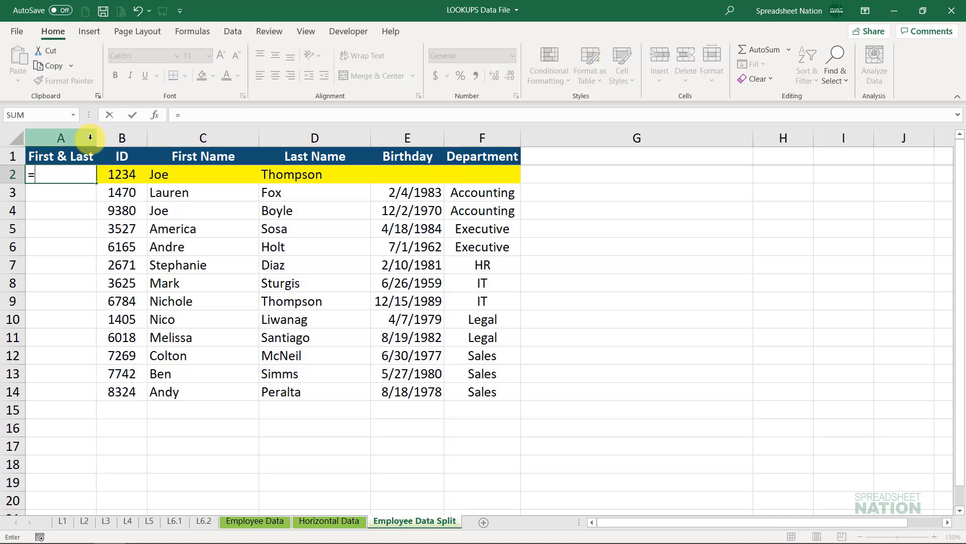
pyautogui.write('concat')
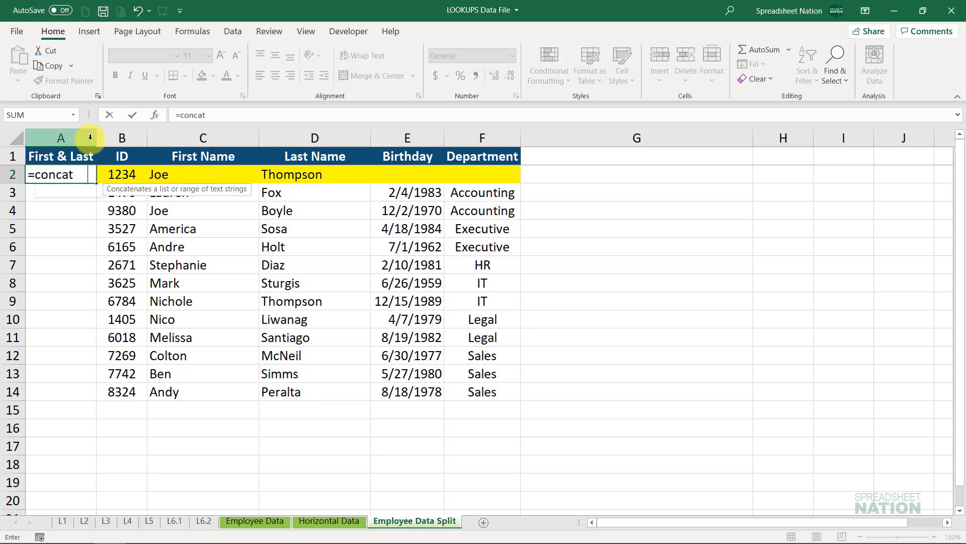
pyautogui.press('Tab')
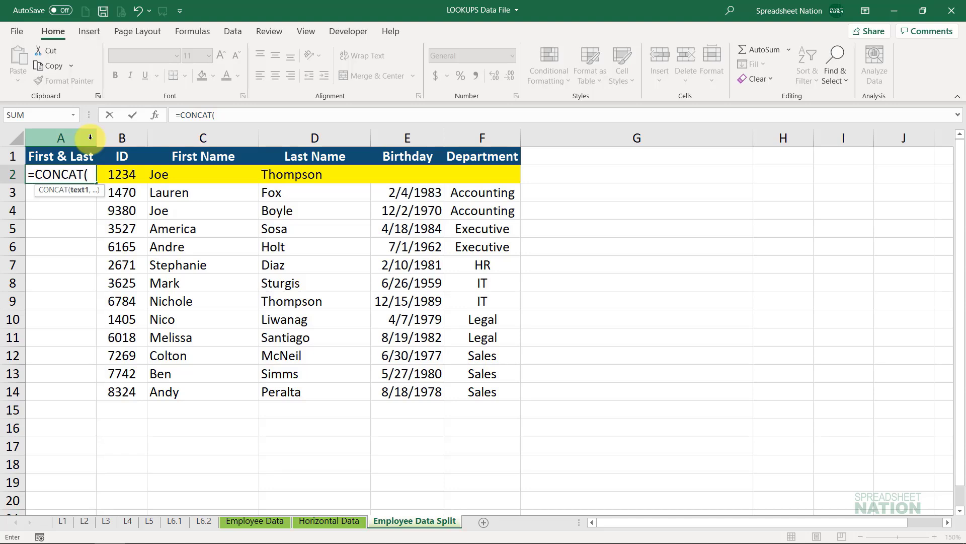
pyautogui.click(210, 172)
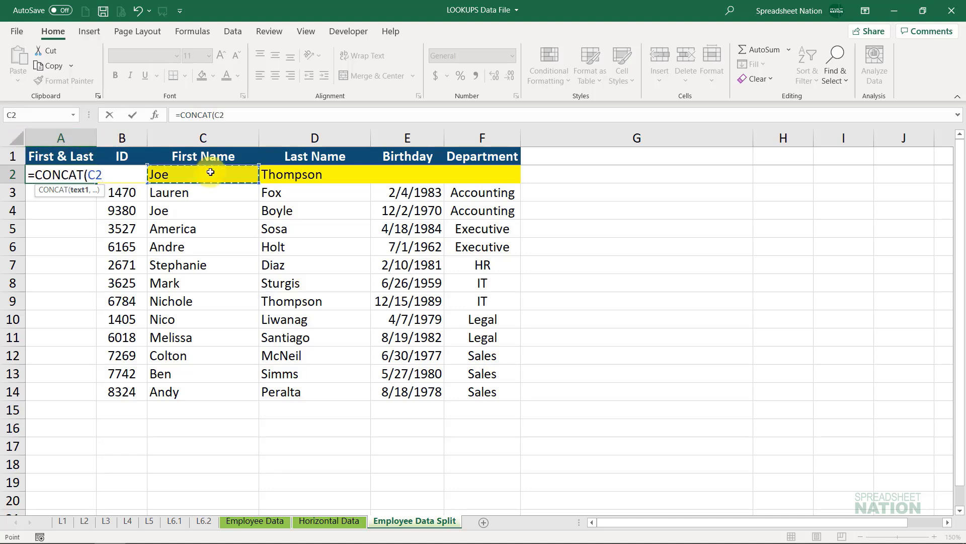
pyautogui.write(',')
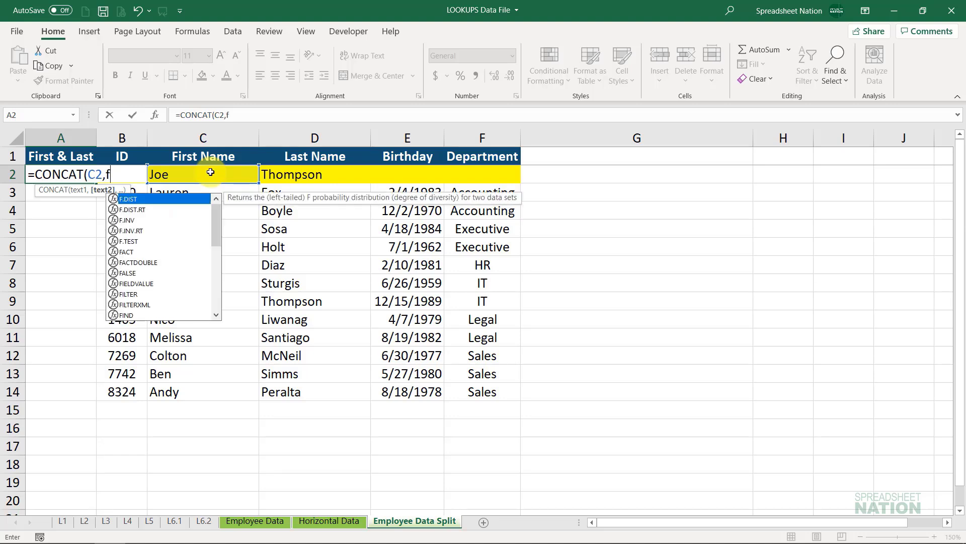
pyautogui.write('" "')
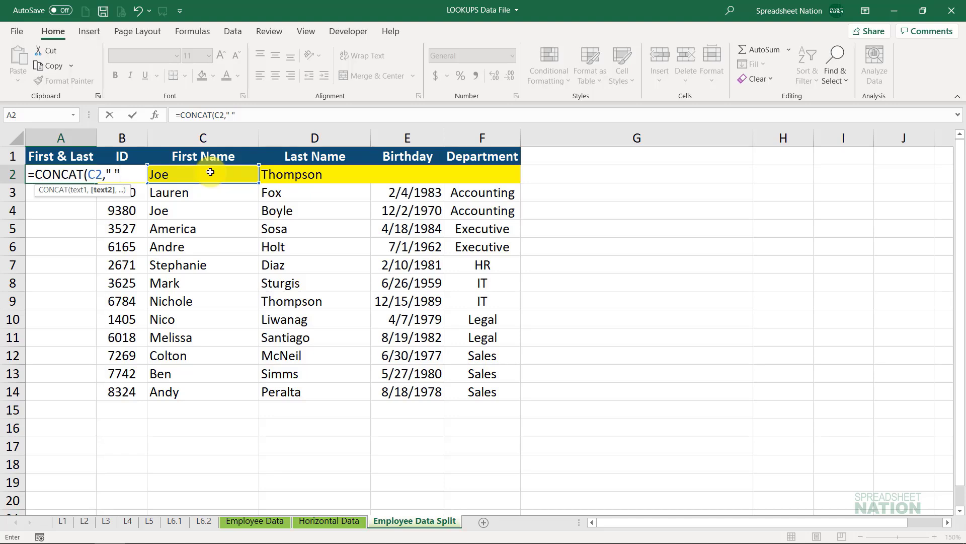
pyautogui.write(',')
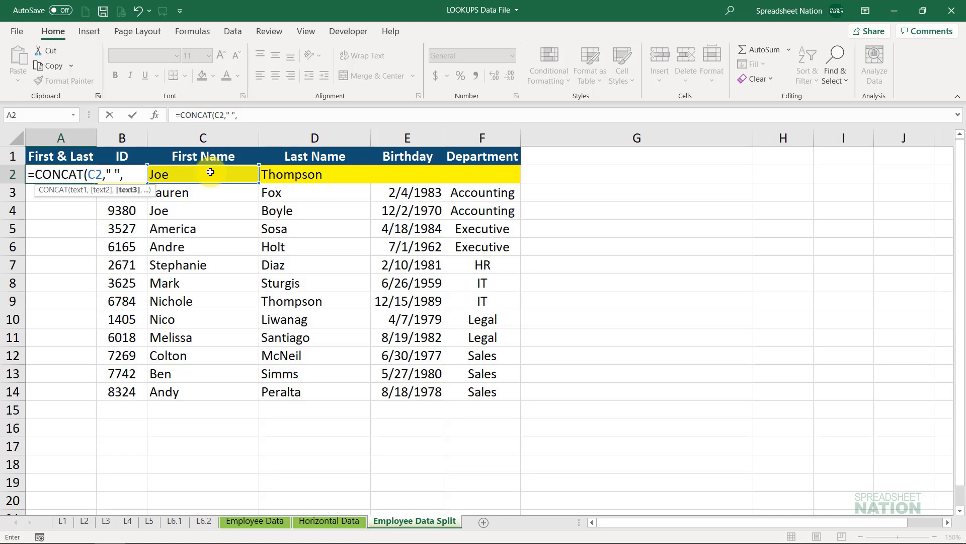
pyautogui.click(295, 174)
pyautogui.press('Return')
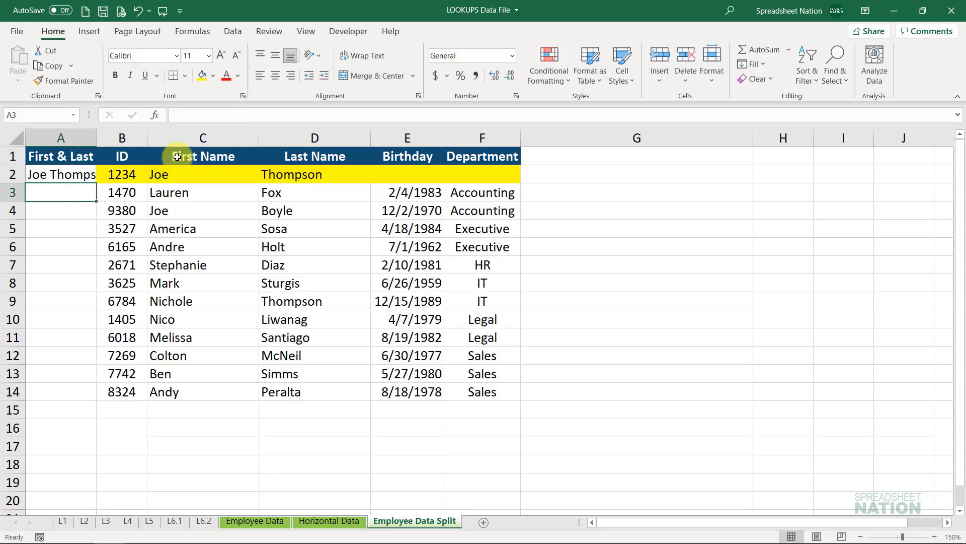
# - Fill the A2 CONCAT formula down to A14 and fit column A to the combined names
pyautogui.doubleClick(96, 138)
pyautogui.click(105, 173)
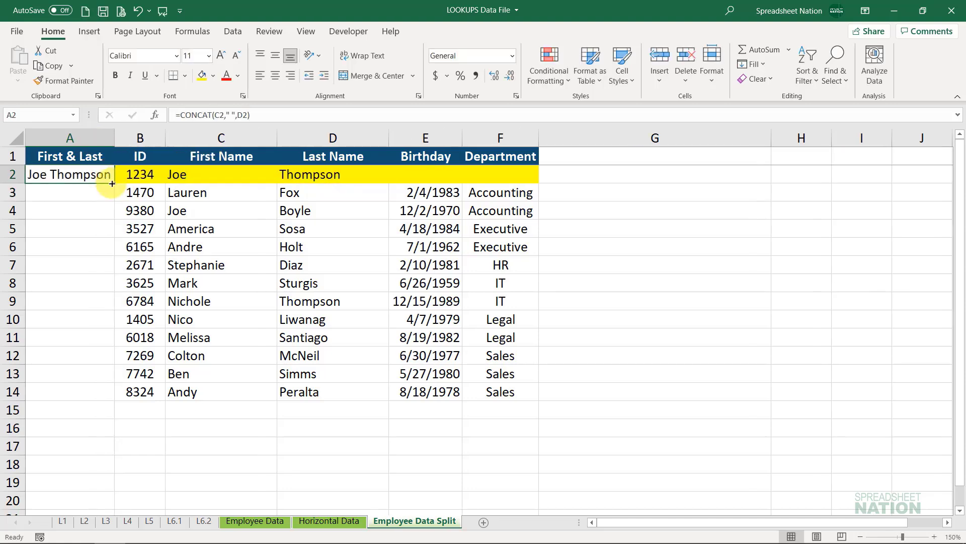
pyautogui.doubleClick(111, 183)
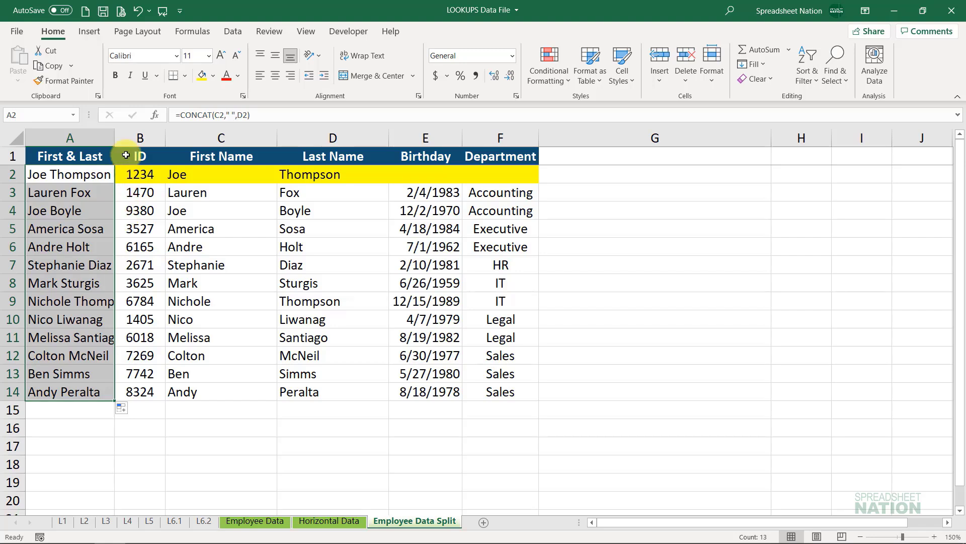
pyautogui.doubleClick(115, 138)
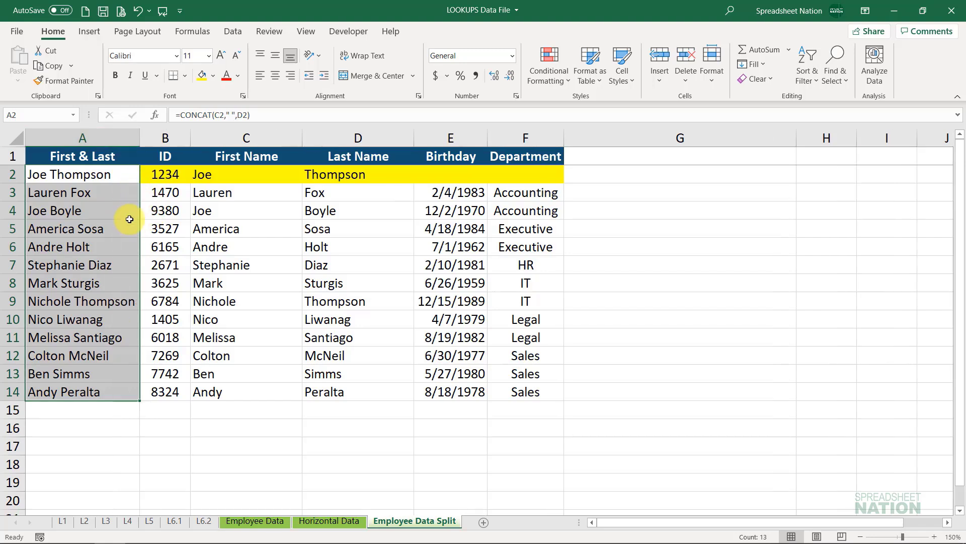
pyautogui.moveTo(65, 173); pyautogui.dragTo(63, 390)
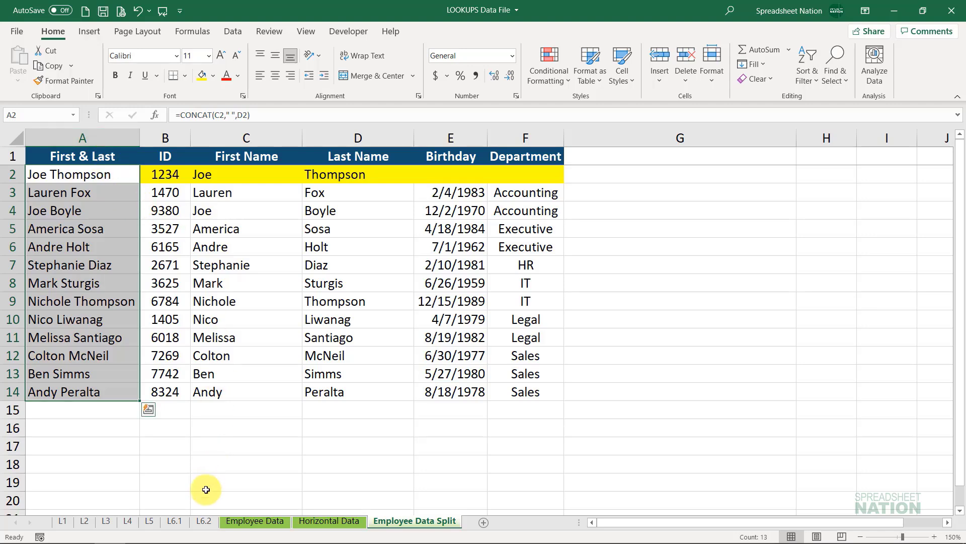
# - On sheet L6.2, start a VLOOKUP in E2 with CONCAT(A2," ",B2) as the lookup value
pyautogui.click(198, 525)
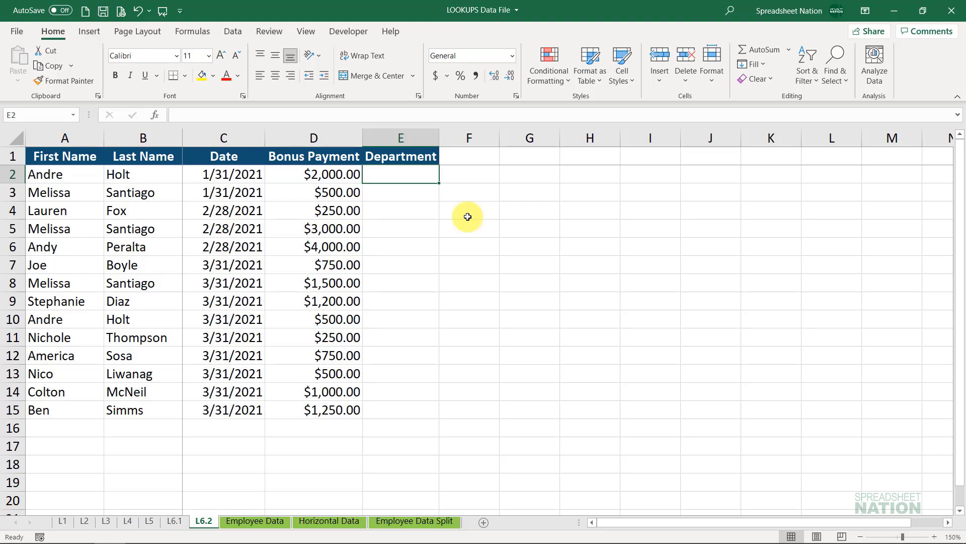
pyautogui.write('=vlooku')
pyautogui.press('Tab')
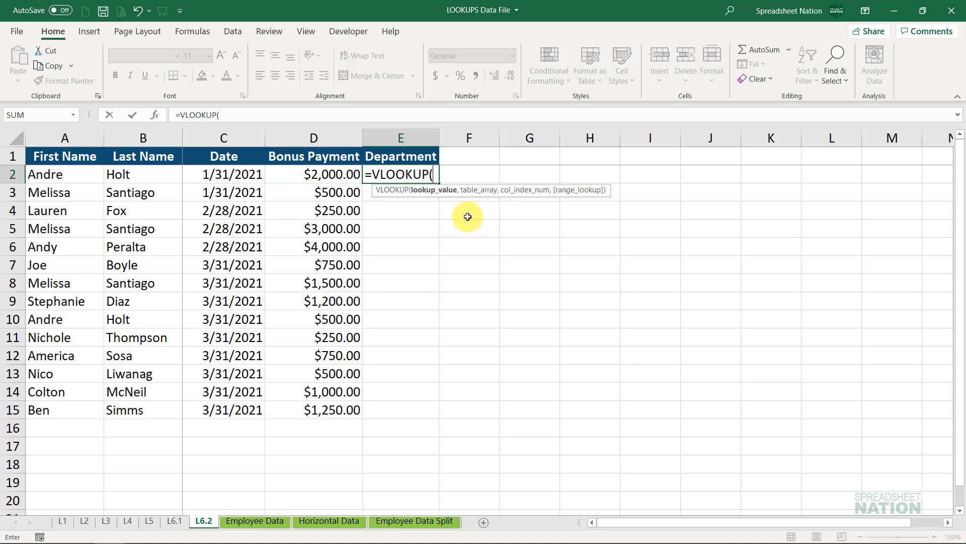
pyautogui.write('conca')
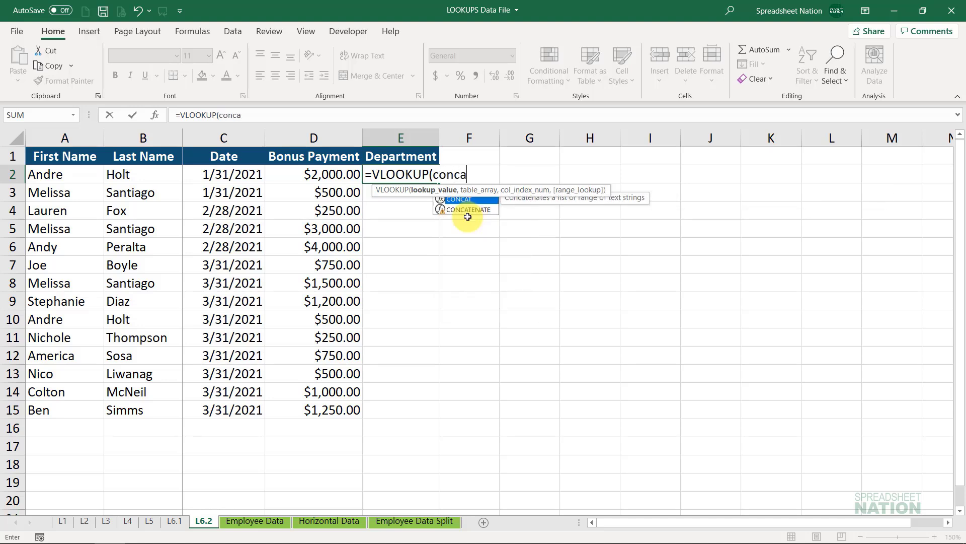
pyautogui.press('Tab')
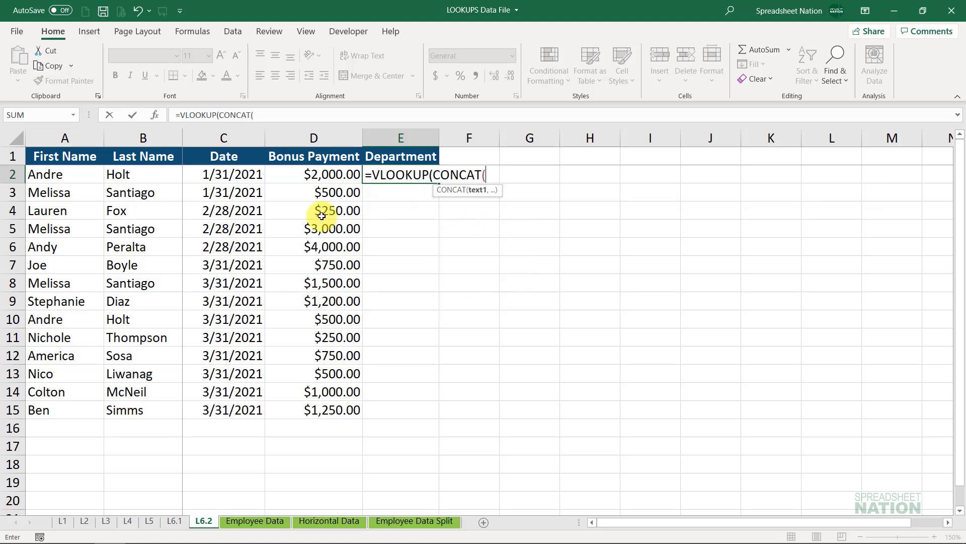
pyautogui.click(43, 176)
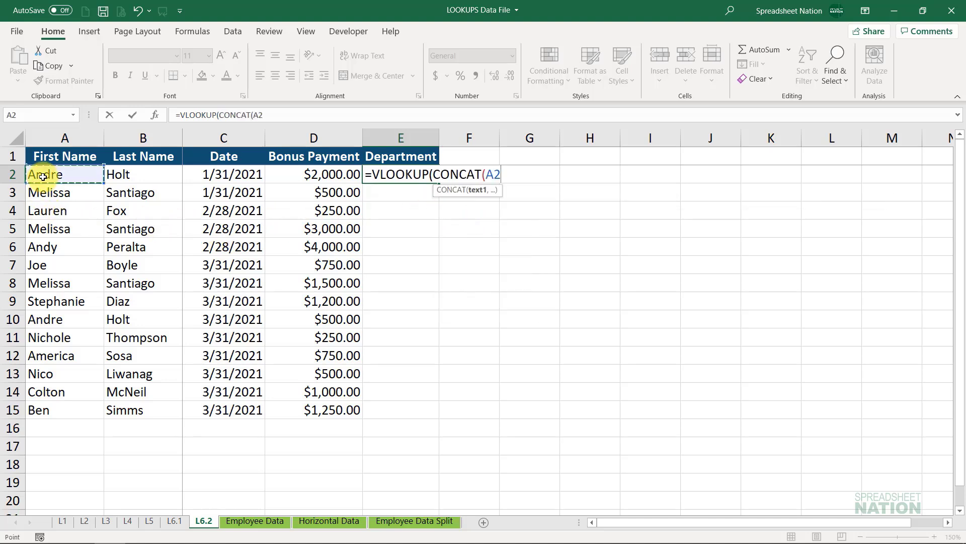
pyautogui.write(',')
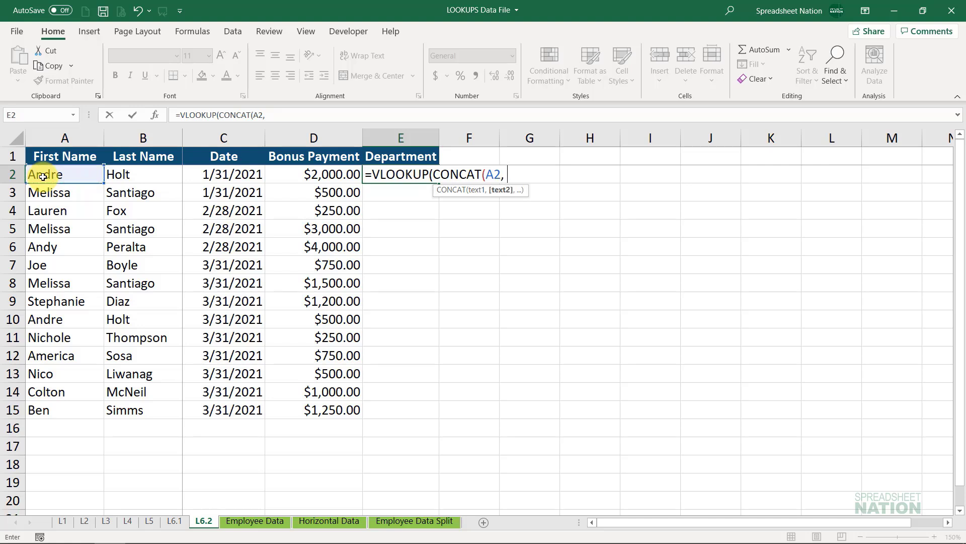
pyautogui.write('" ",')
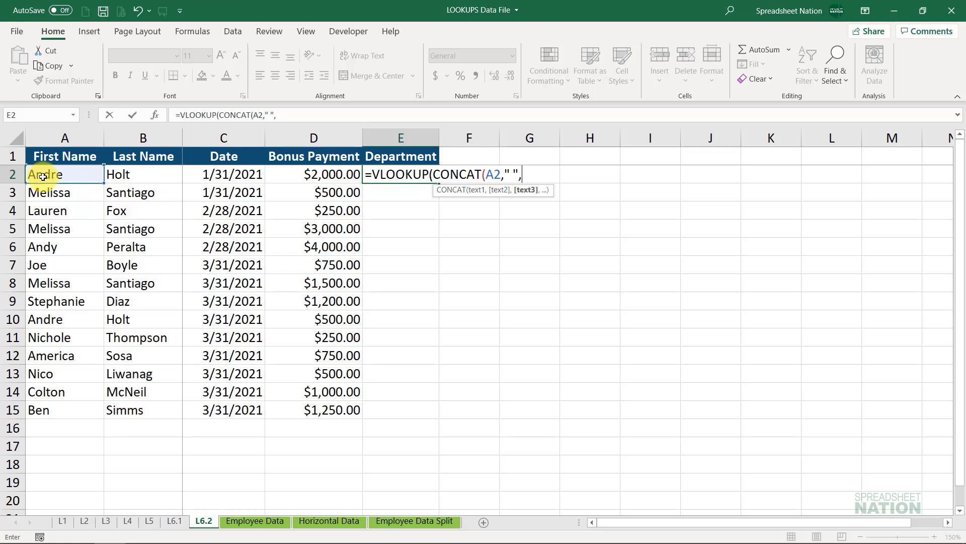
pyautogui.click(142, 174)
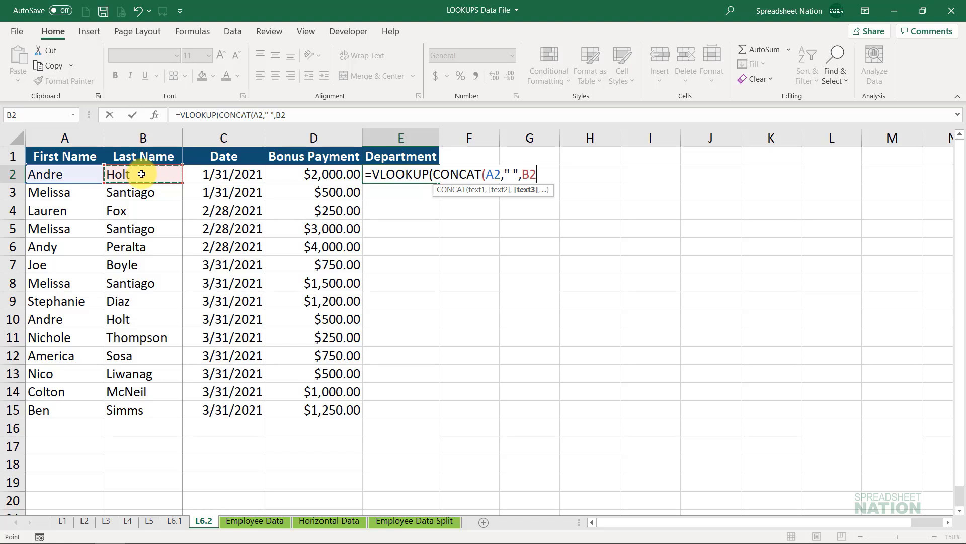
pyautogui.write(')')
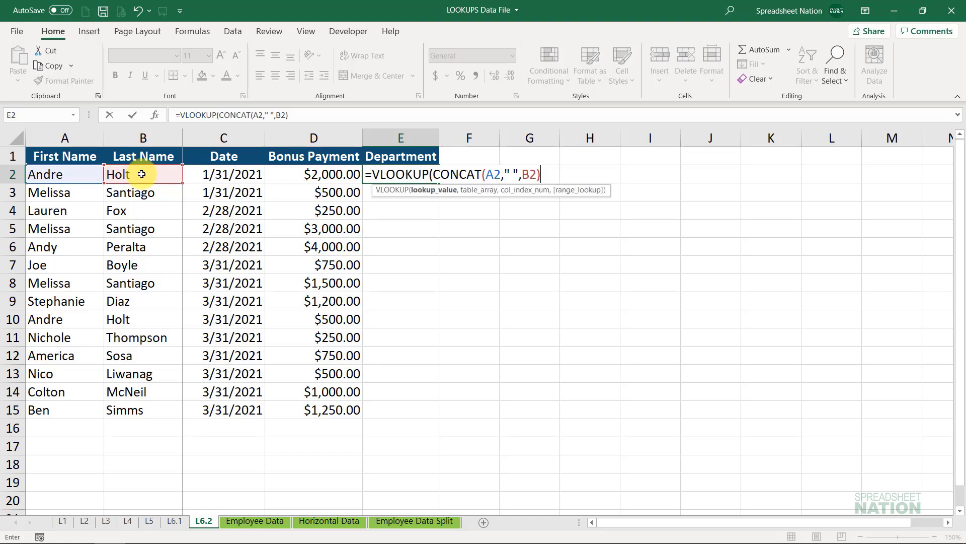
pyautogui.write(',')
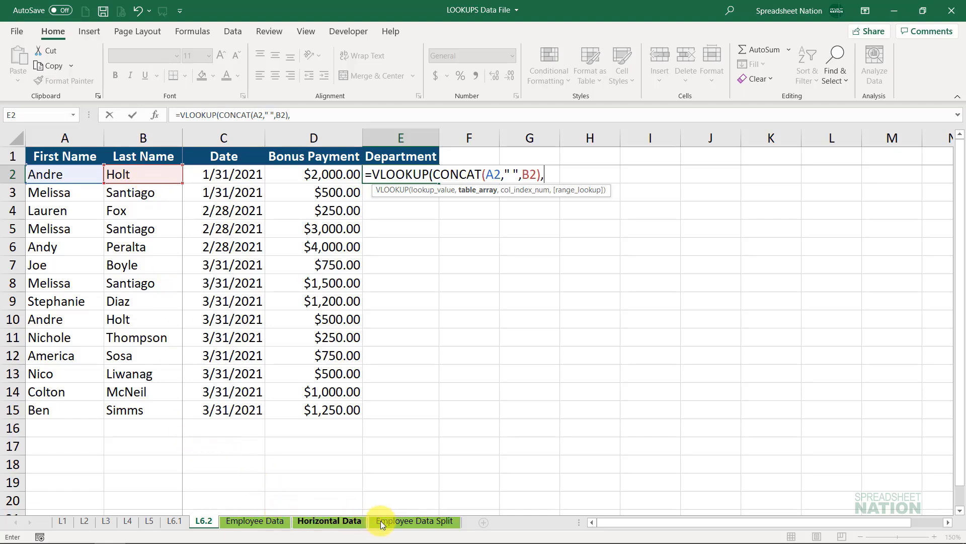
# - Complete the VLOOKUP with columns $A:$F of Employee Data Split, column index 6 and FALSE, and fill it down to E15
pyautogui.click(409, 520)
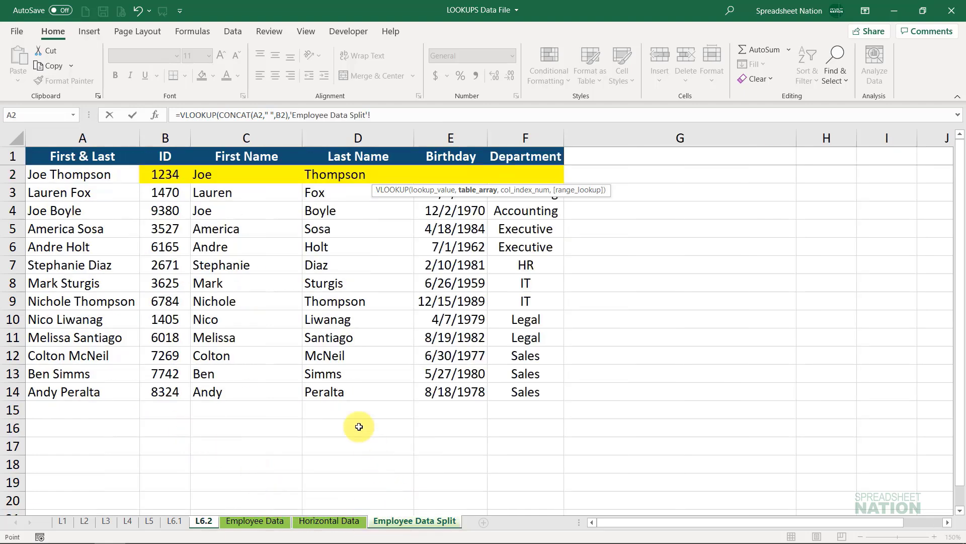
pyautogui.click(69, 138)
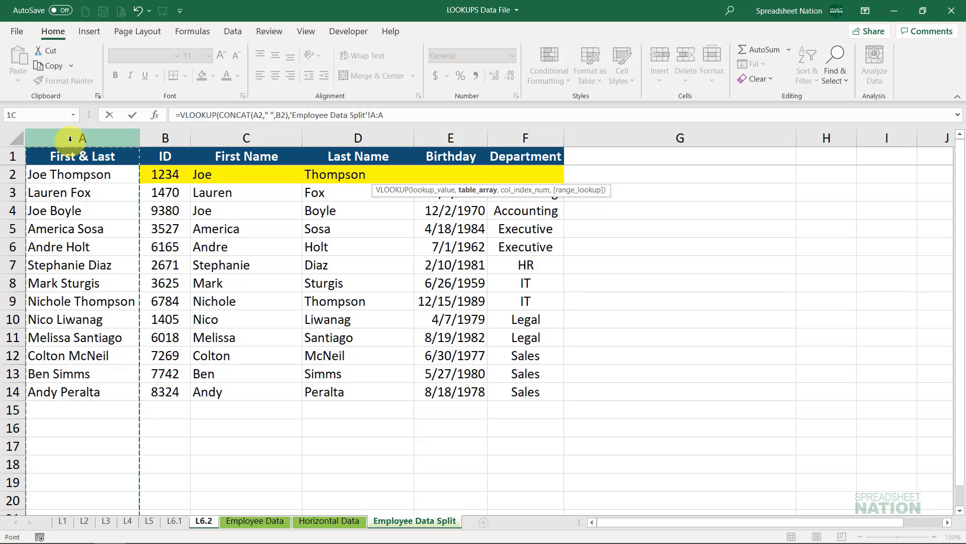
pyautogui.moveTo(70, 139); pyautogui.dragTo(501, 130)
pyautogui.press('F4')
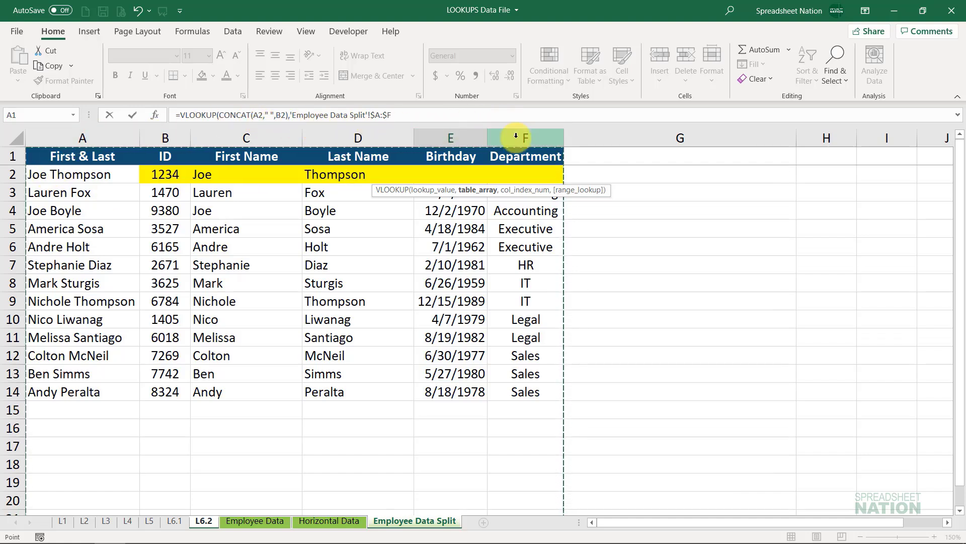
pyautogui.write(',')
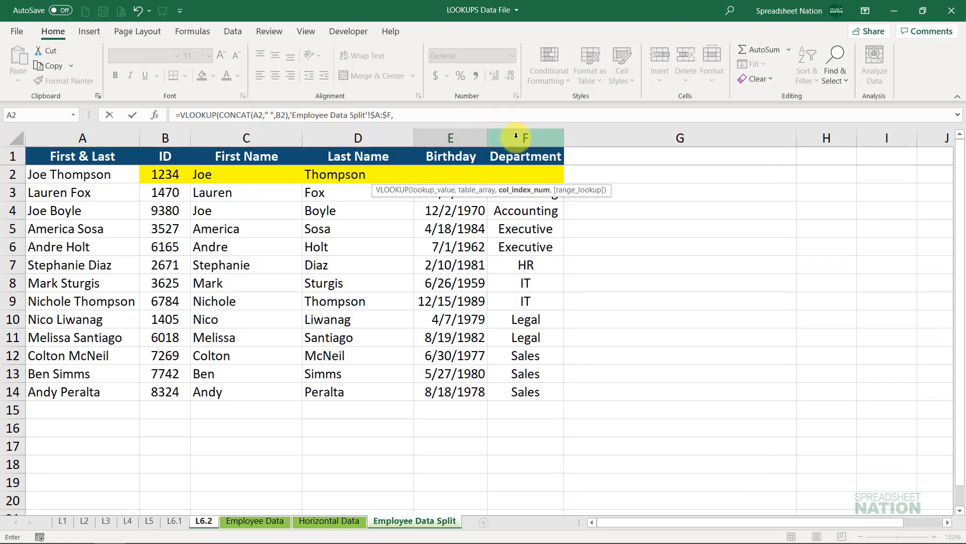
pyautogui.write('6,false)')
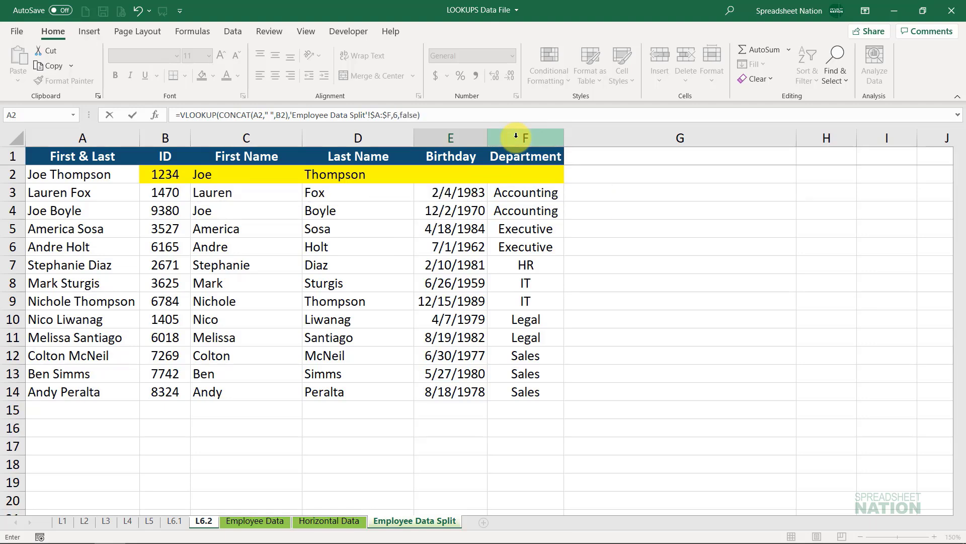
pyautogui.press('Return')
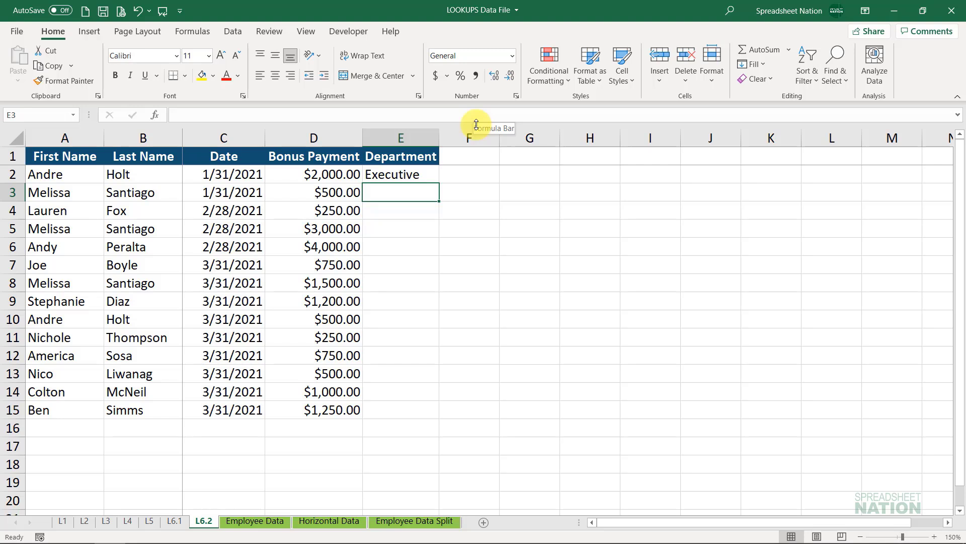
pyautogui.click(417, 174)
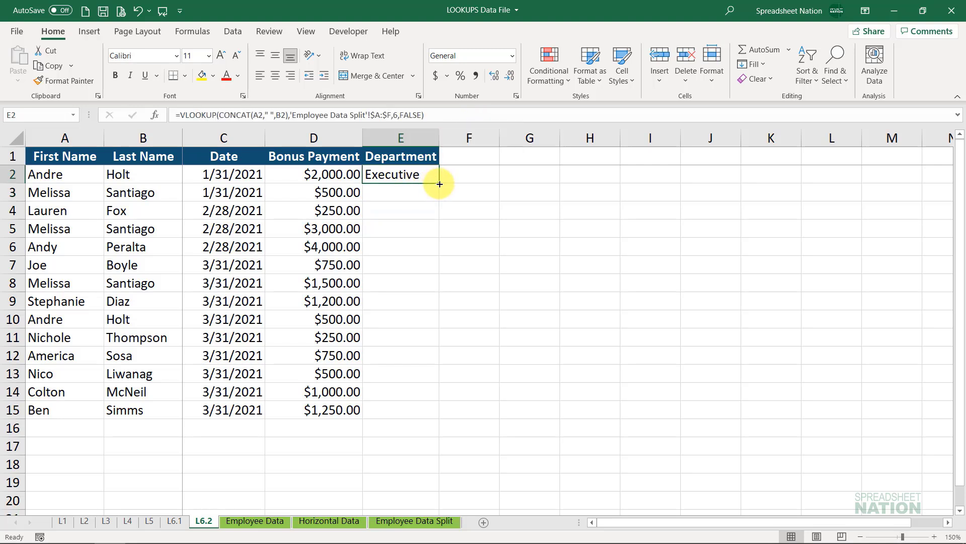
pyautogui.doubleClick(439, 184)
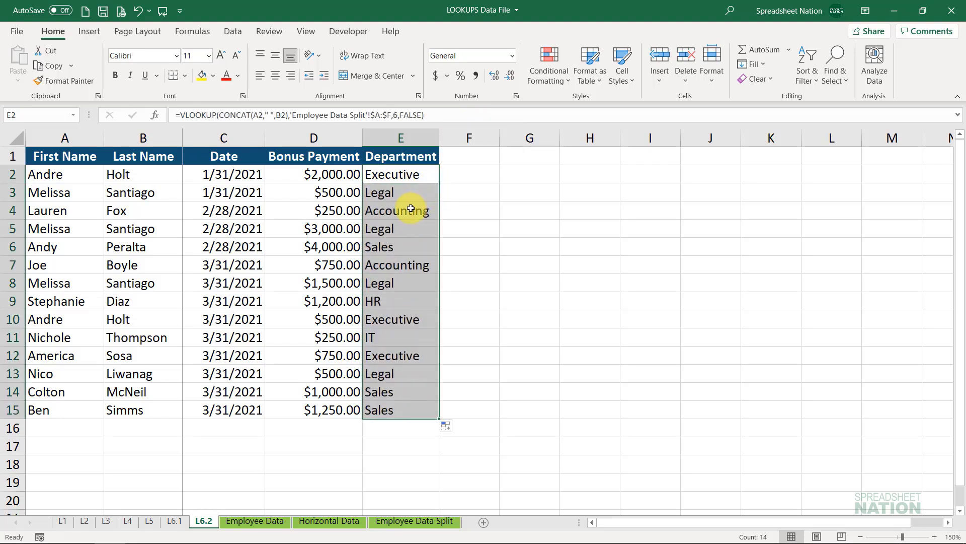